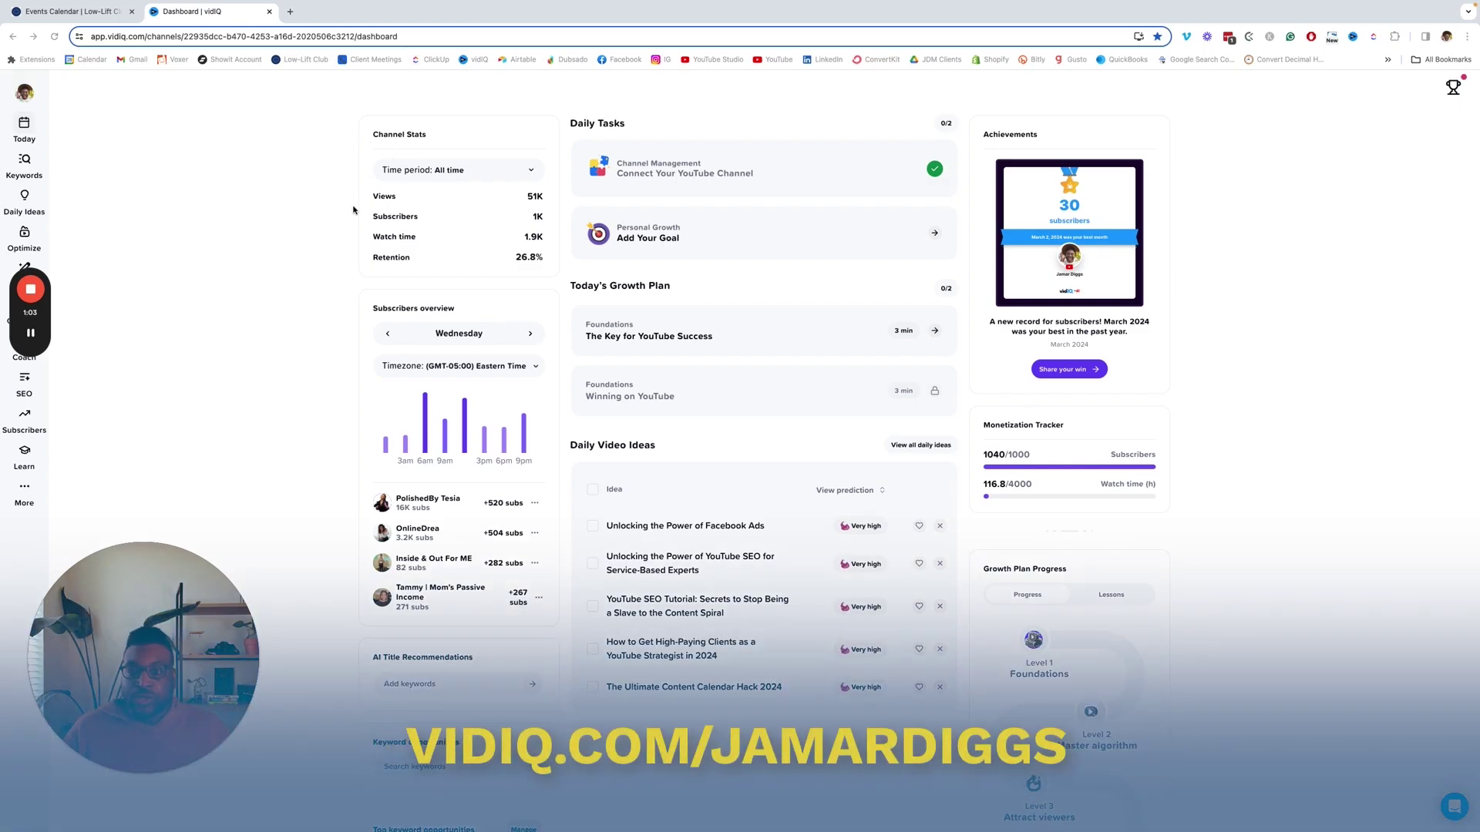
Open the keyword research page and look through the overview for the keyword dubsado
mouse_move(37, 319)
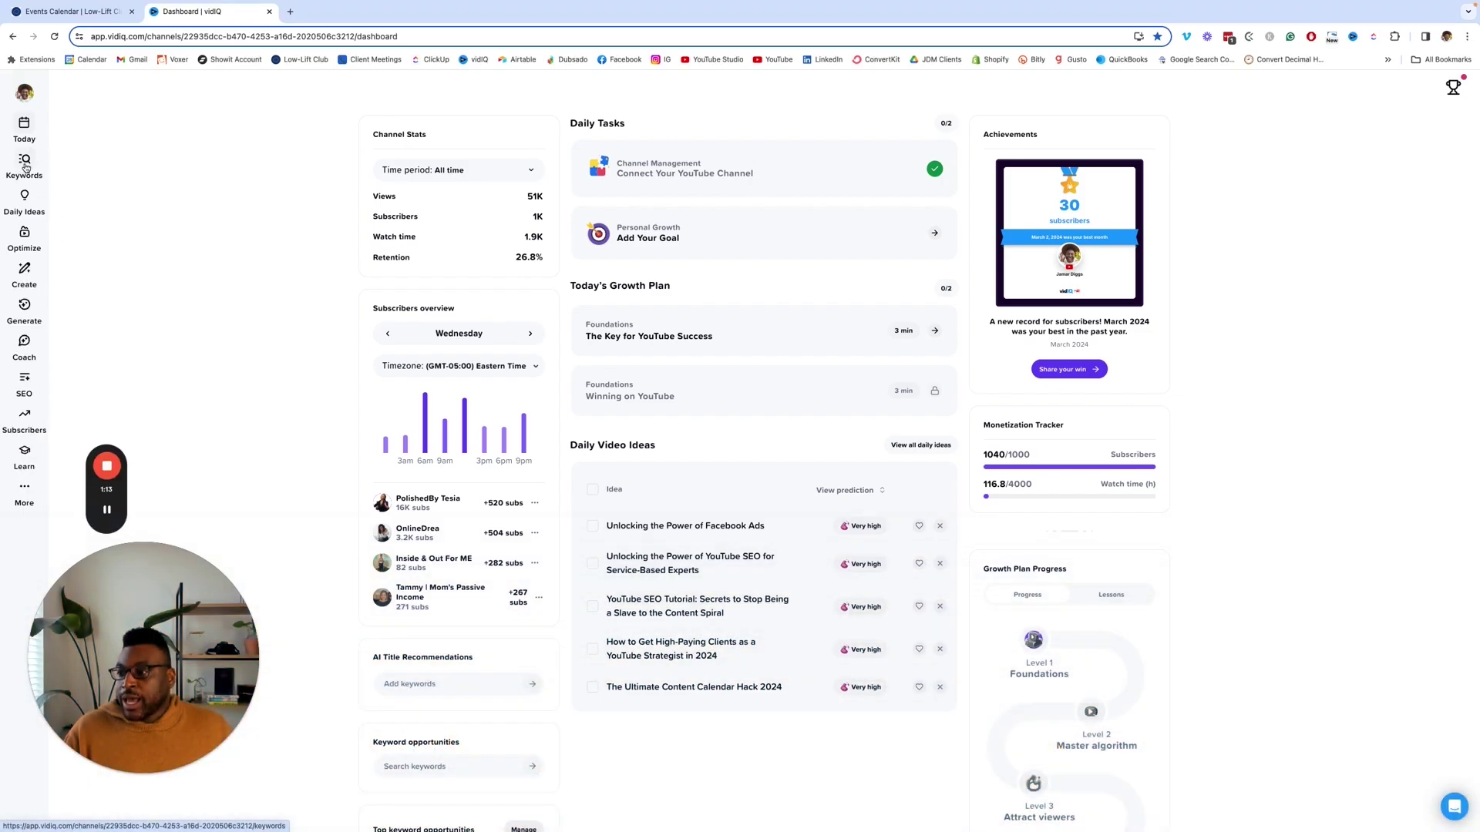
click(23, 171)
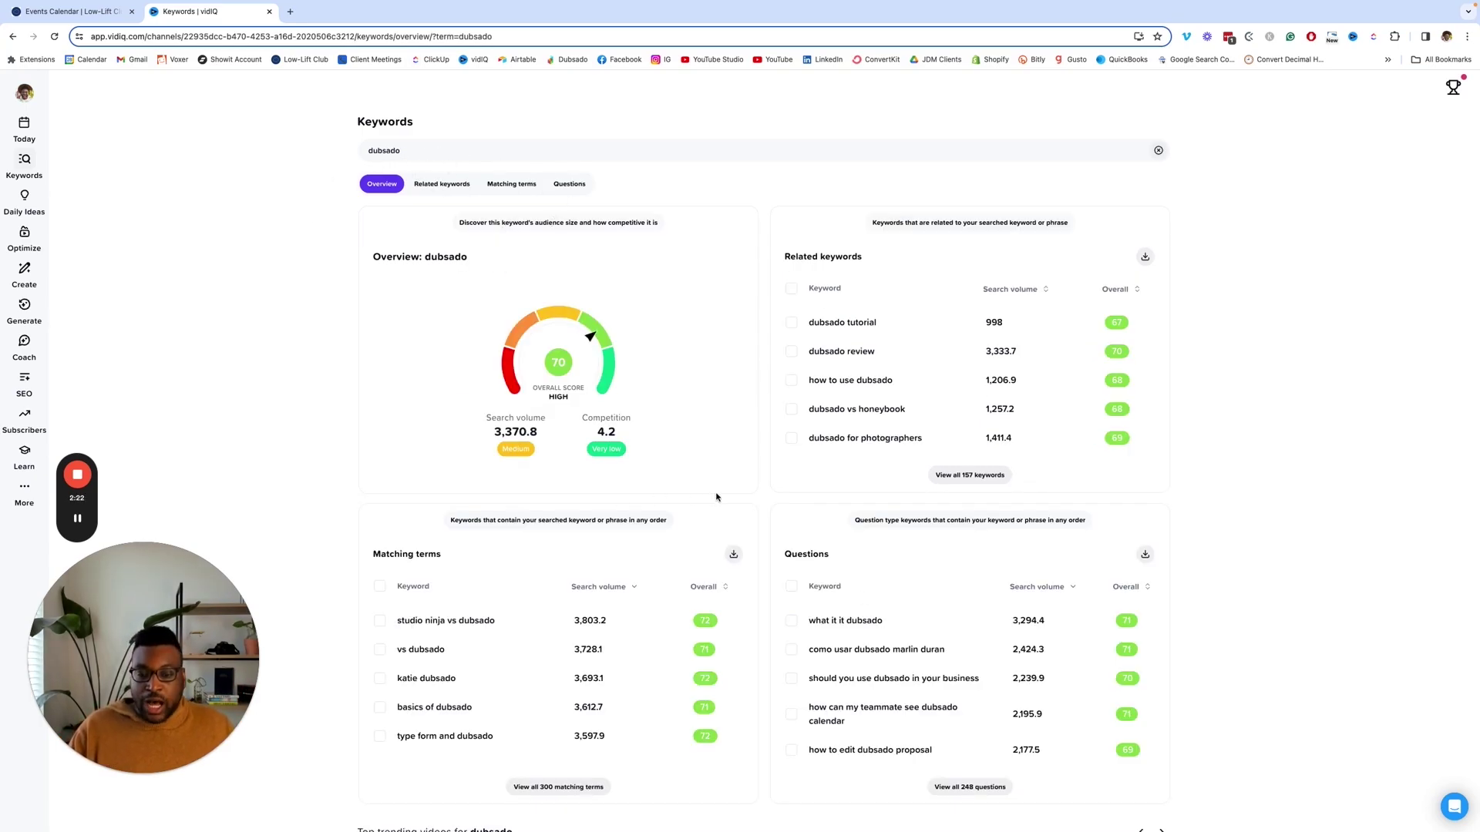
scroll(717, 498, down, 3)
scroll(717, 498, up, 3)
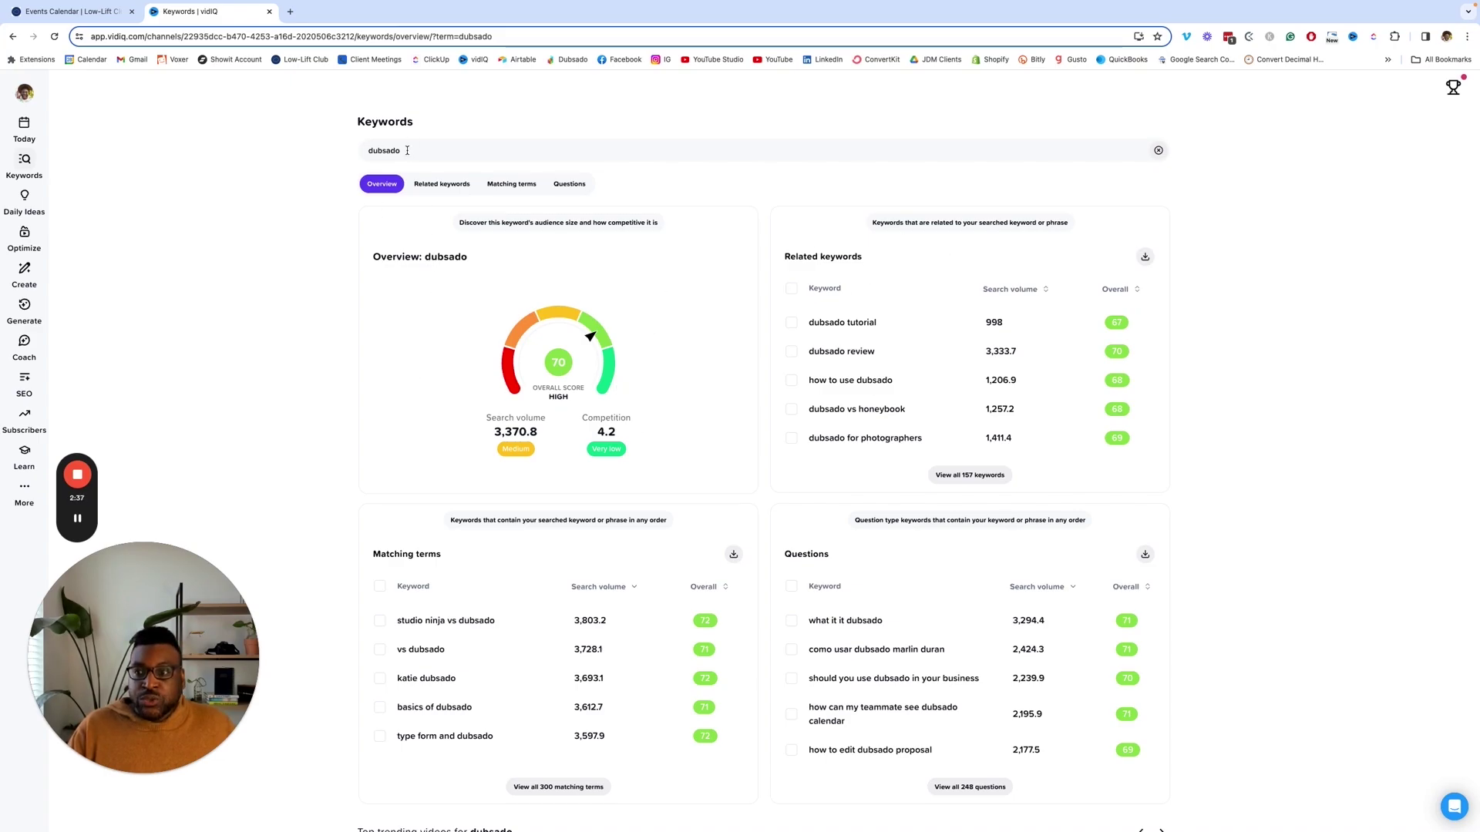
scroll(562, 294, down, 3)
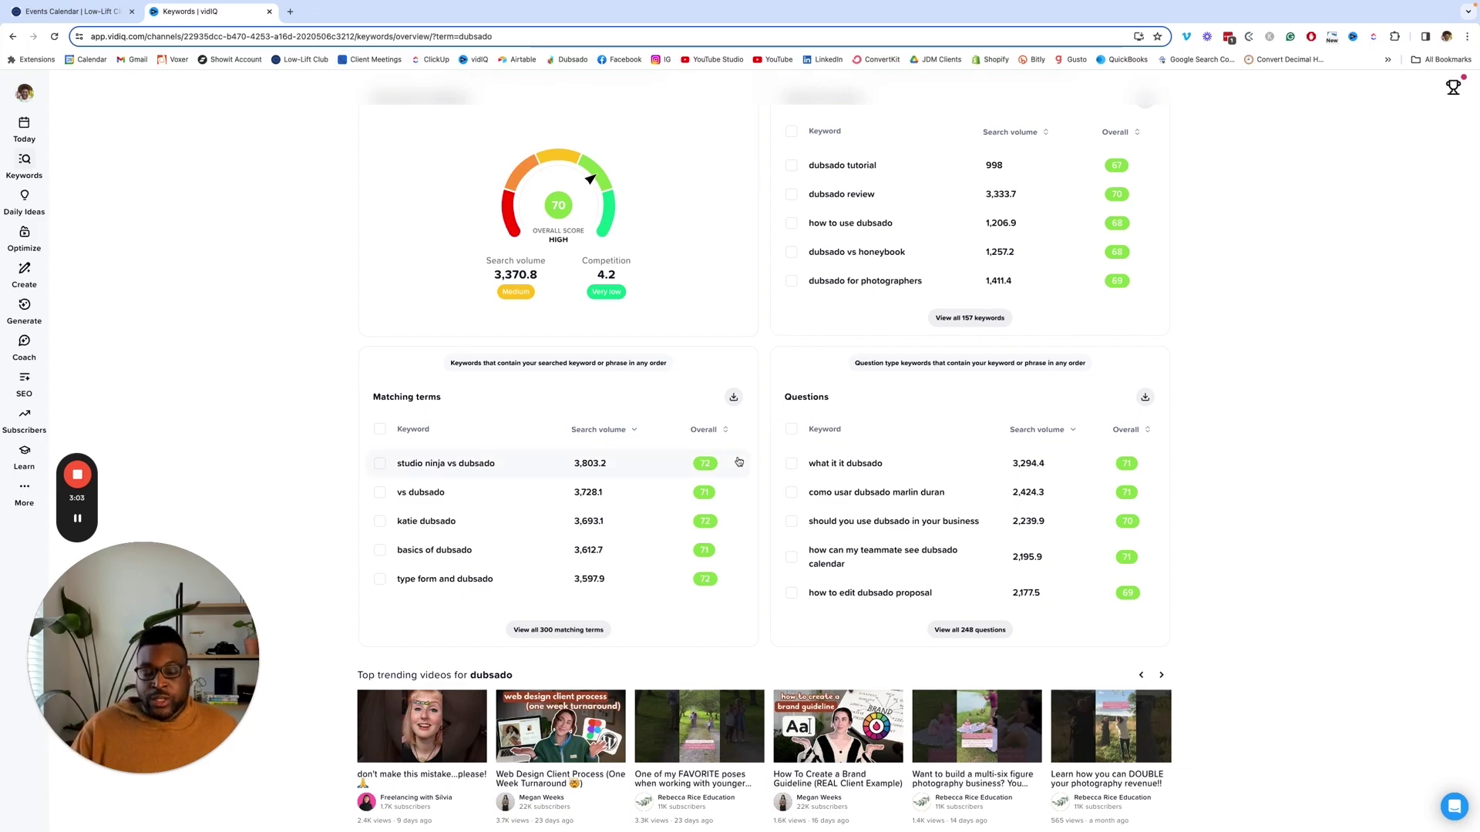
scroll(739, 461, up, 3)
scroll(771, 447, down, 4)
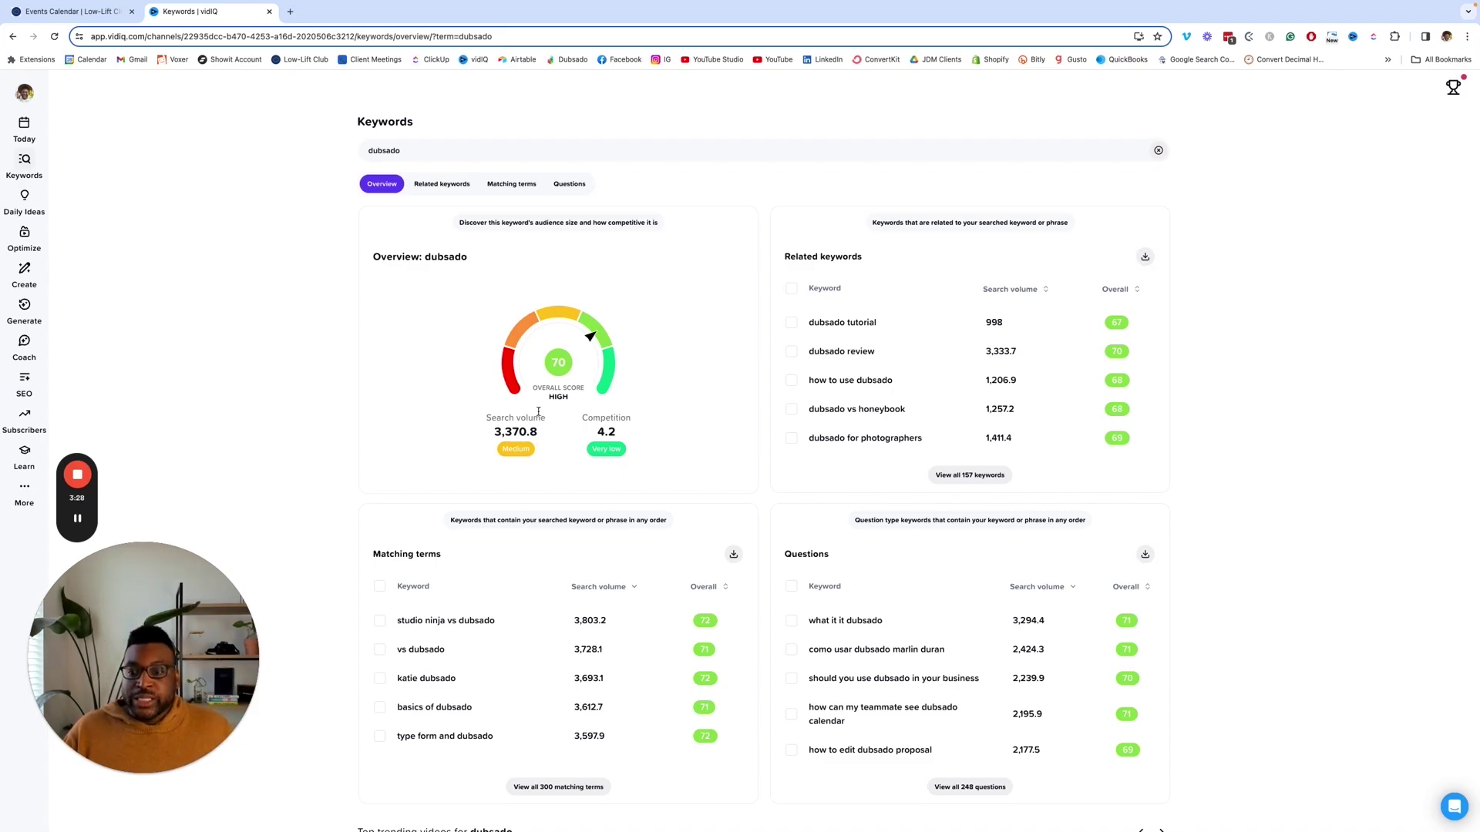
Examine the competition and search volume scores in the dubsado keyword overview
click(384, 151)
double_click(383, 150)
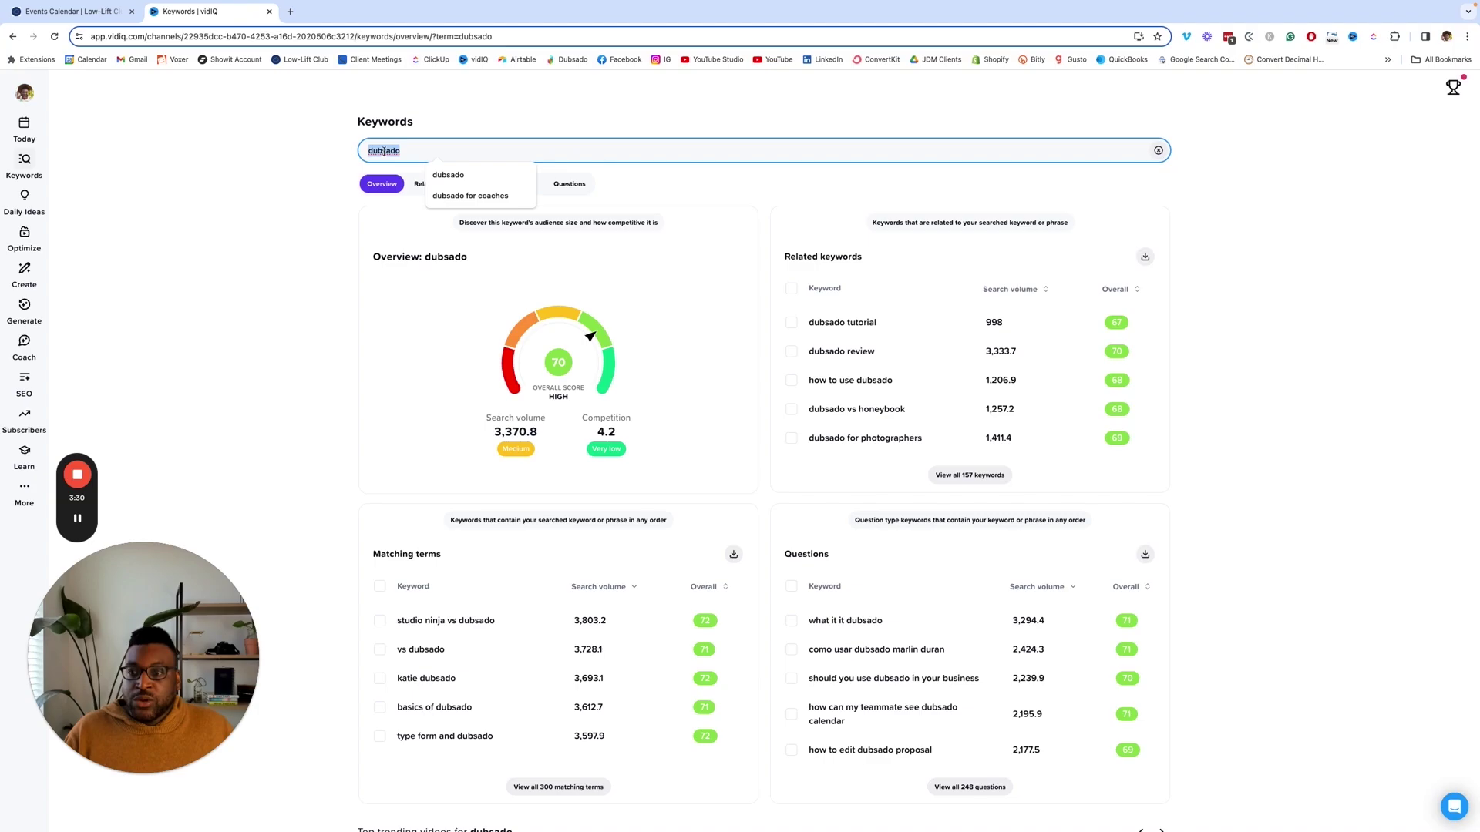
click(335, 160)
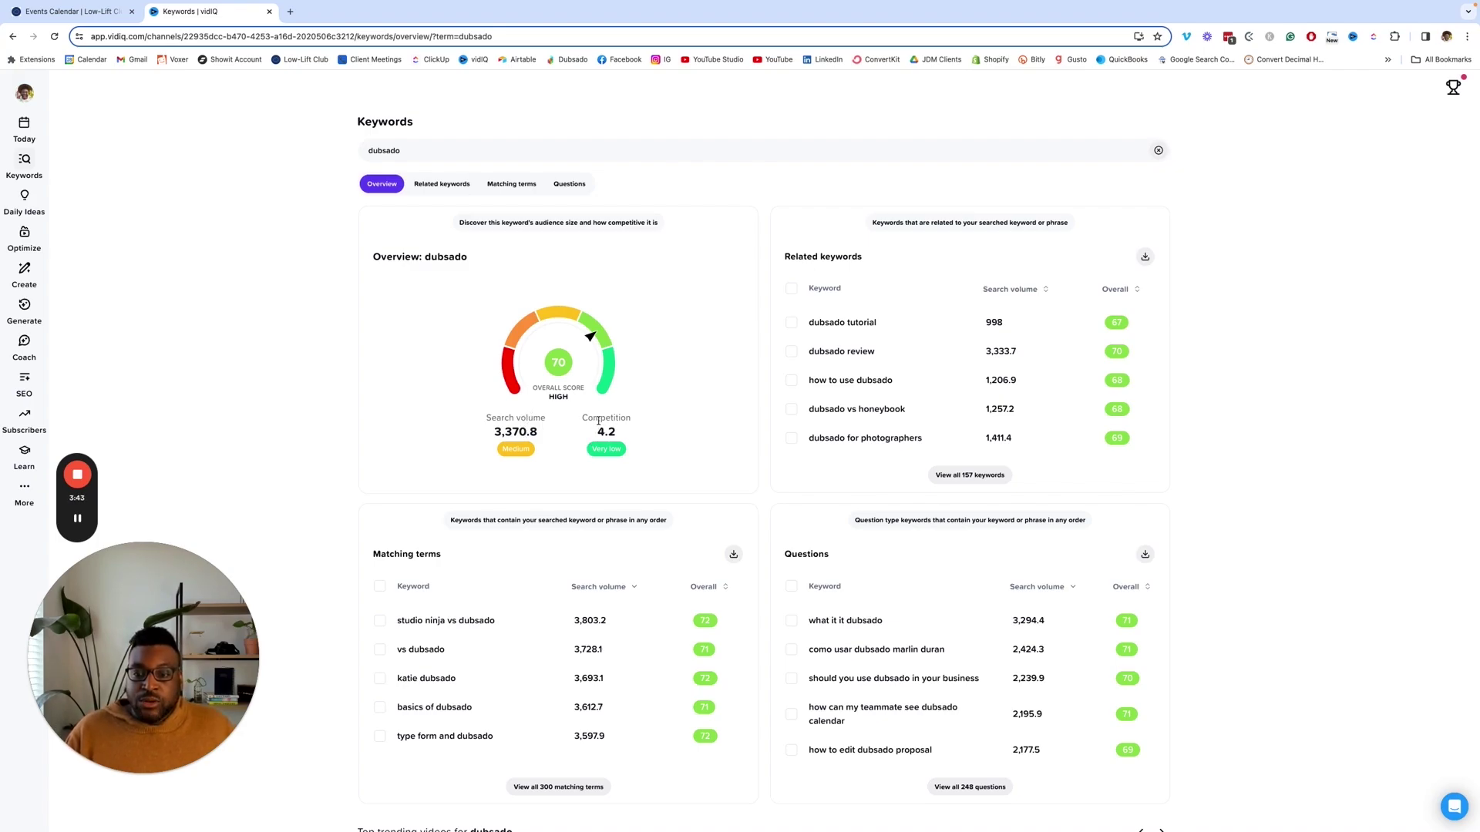
drag(588, 419, 669, 429)
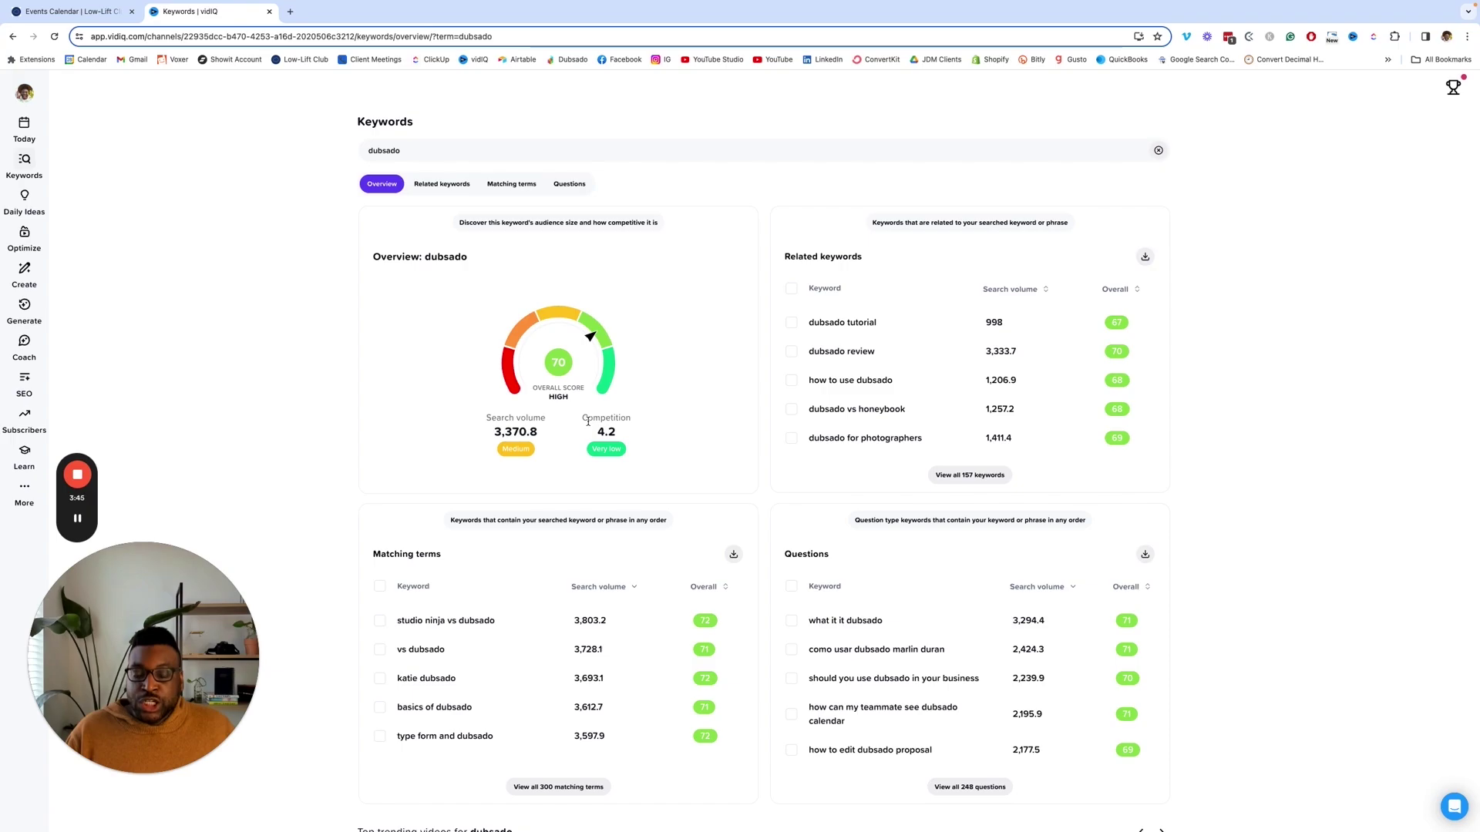
click(613, 434)
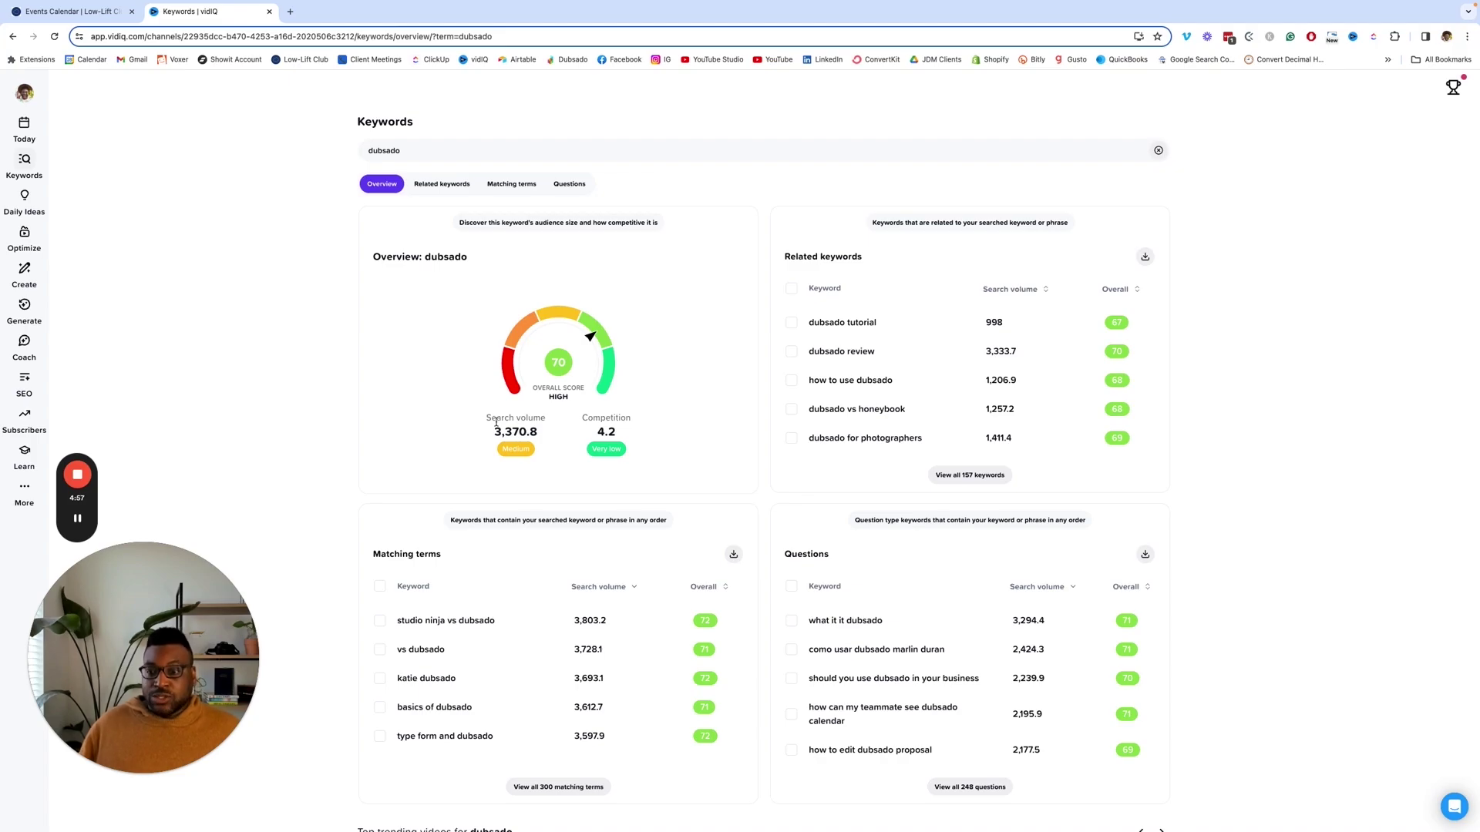
drag(501, 450, 531, 451)
click(510, 453)
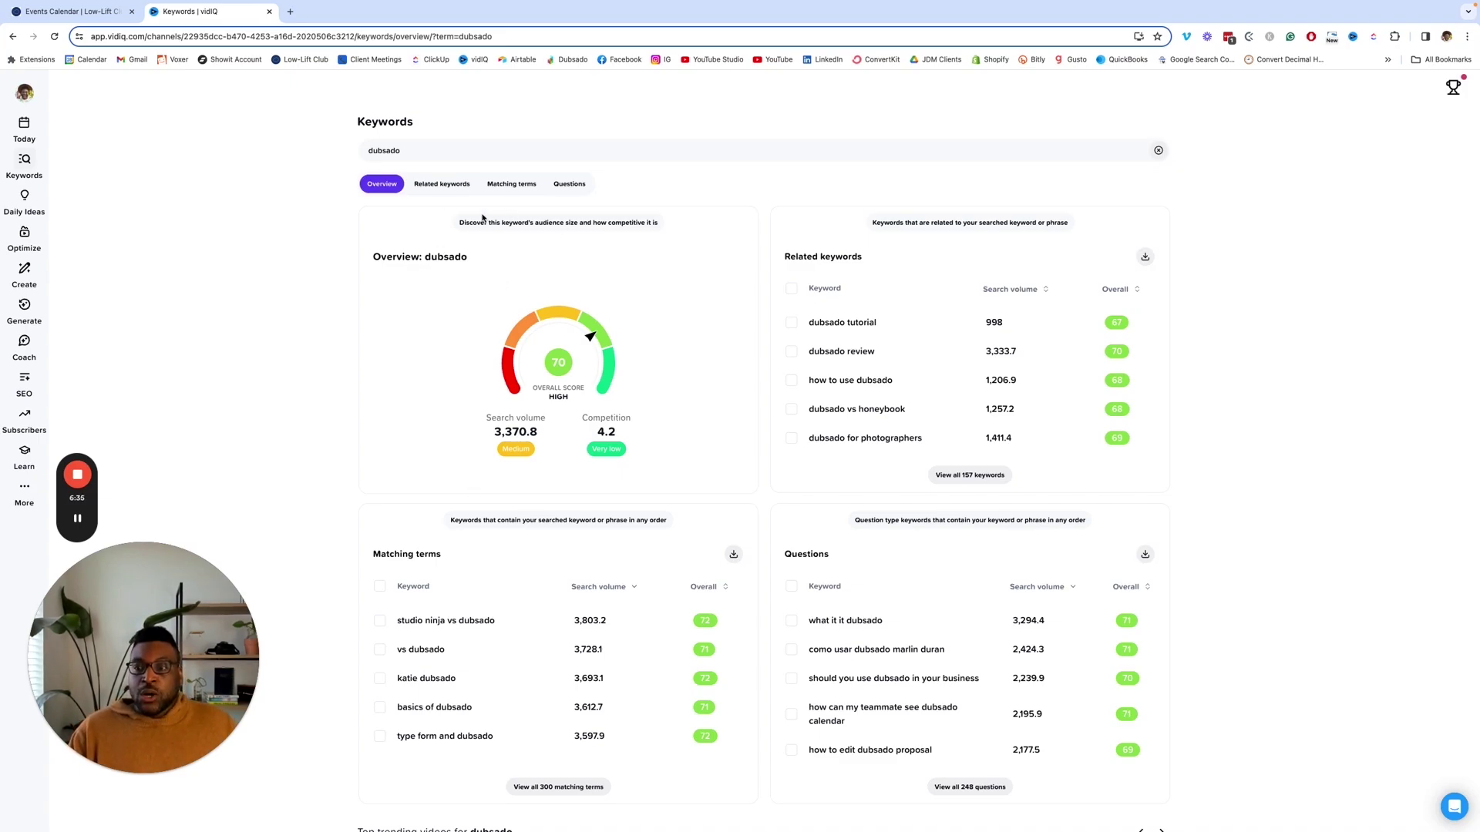
Open the full list of related keywords for dubsado, sort it by overall score and look through the entries
click(435, 185)
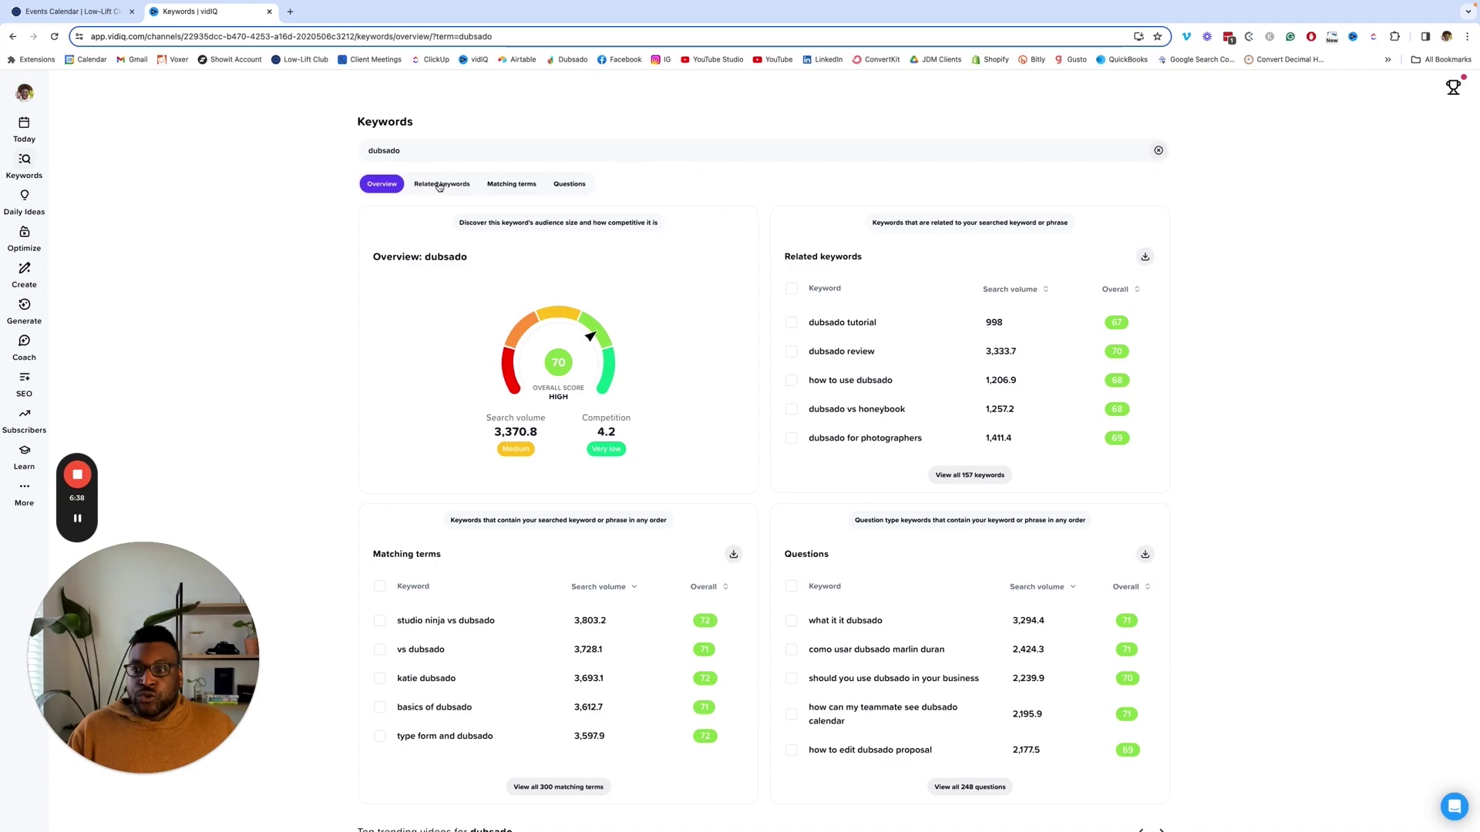
click(391, 188)
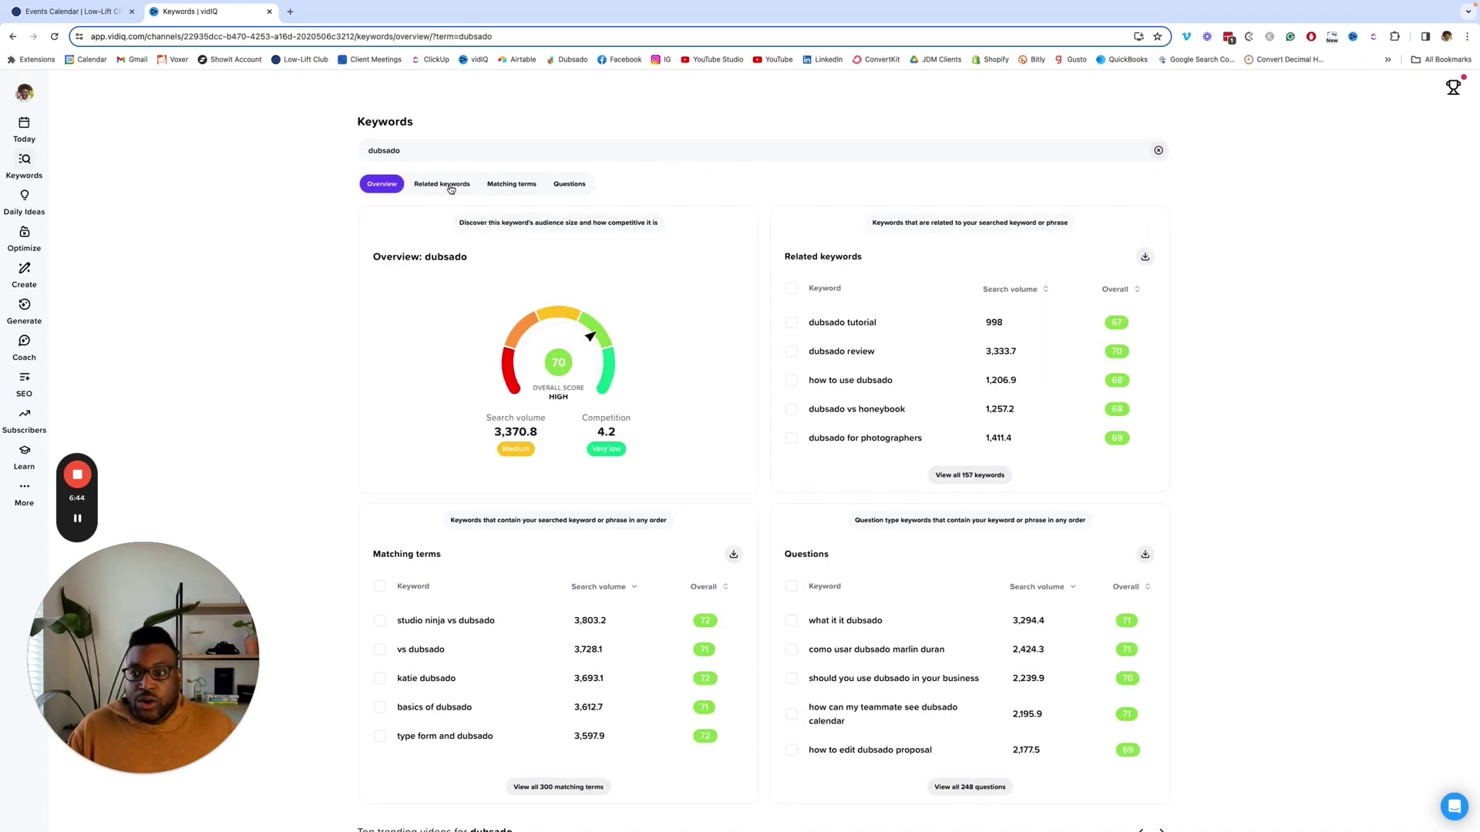
click(451, 187)
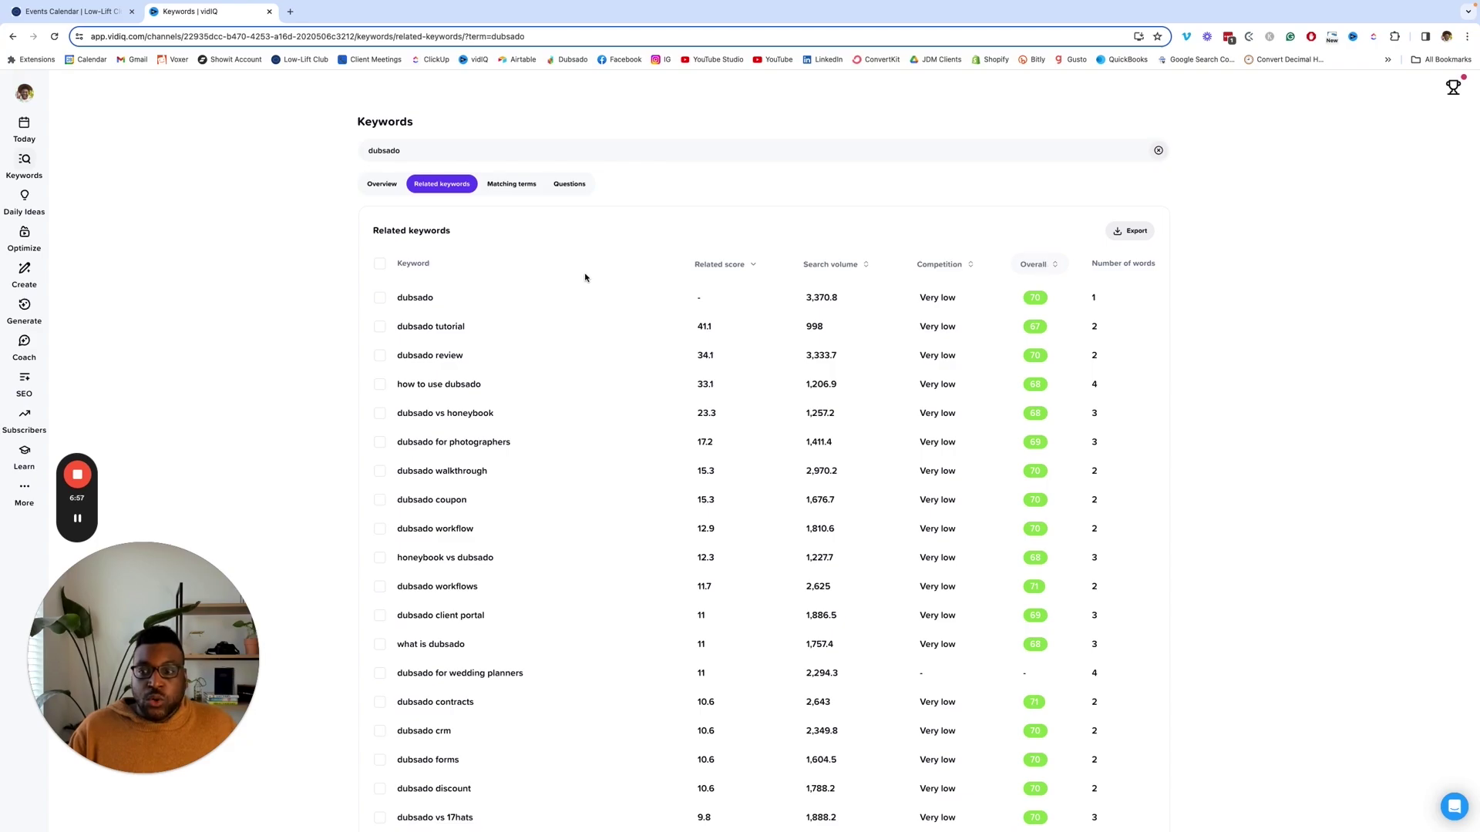
scroll(551, 420, down, 3)
scroll(550, 418, up, 2)
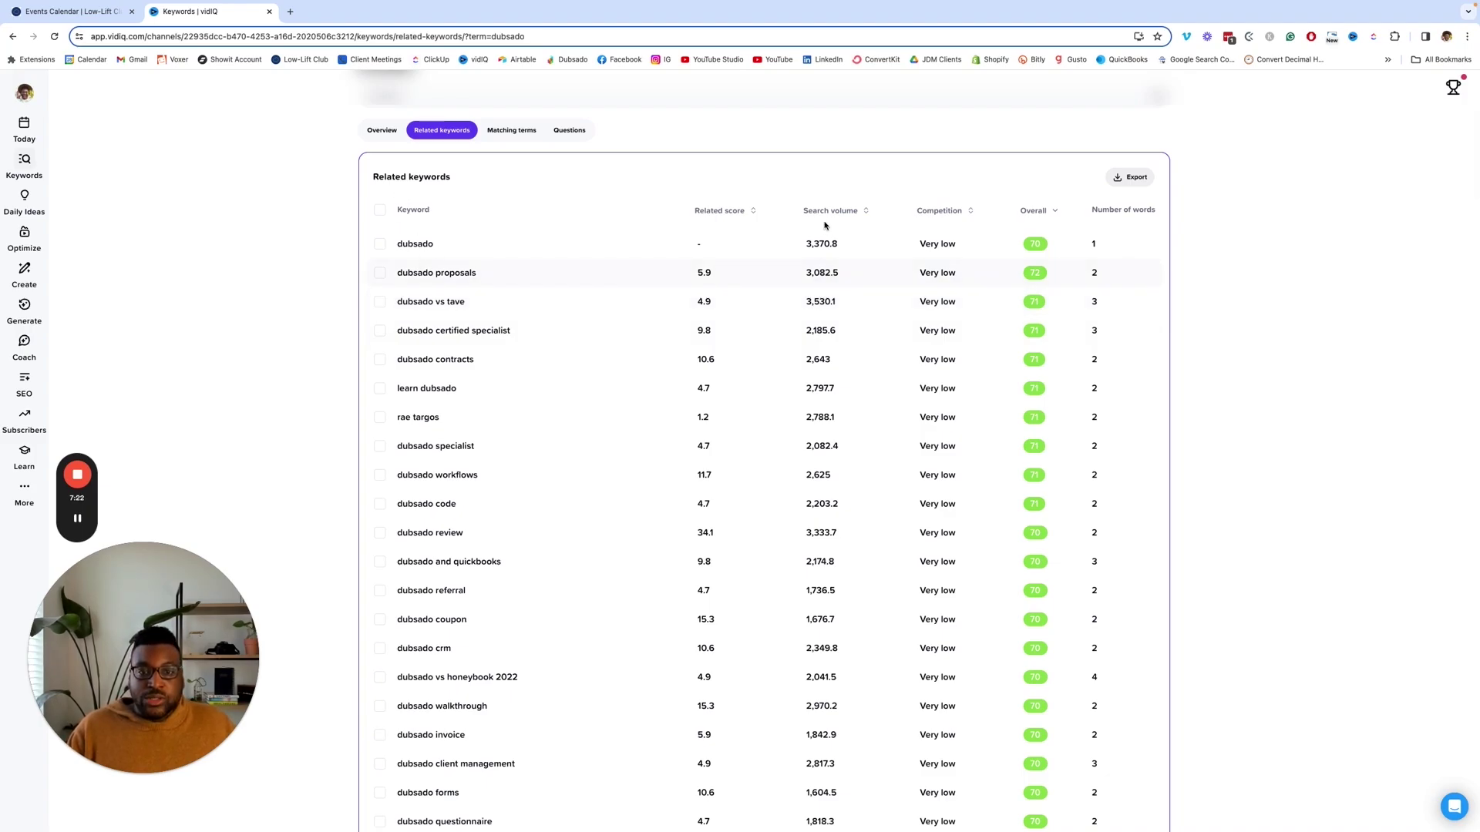
mouse_move(944, 276)
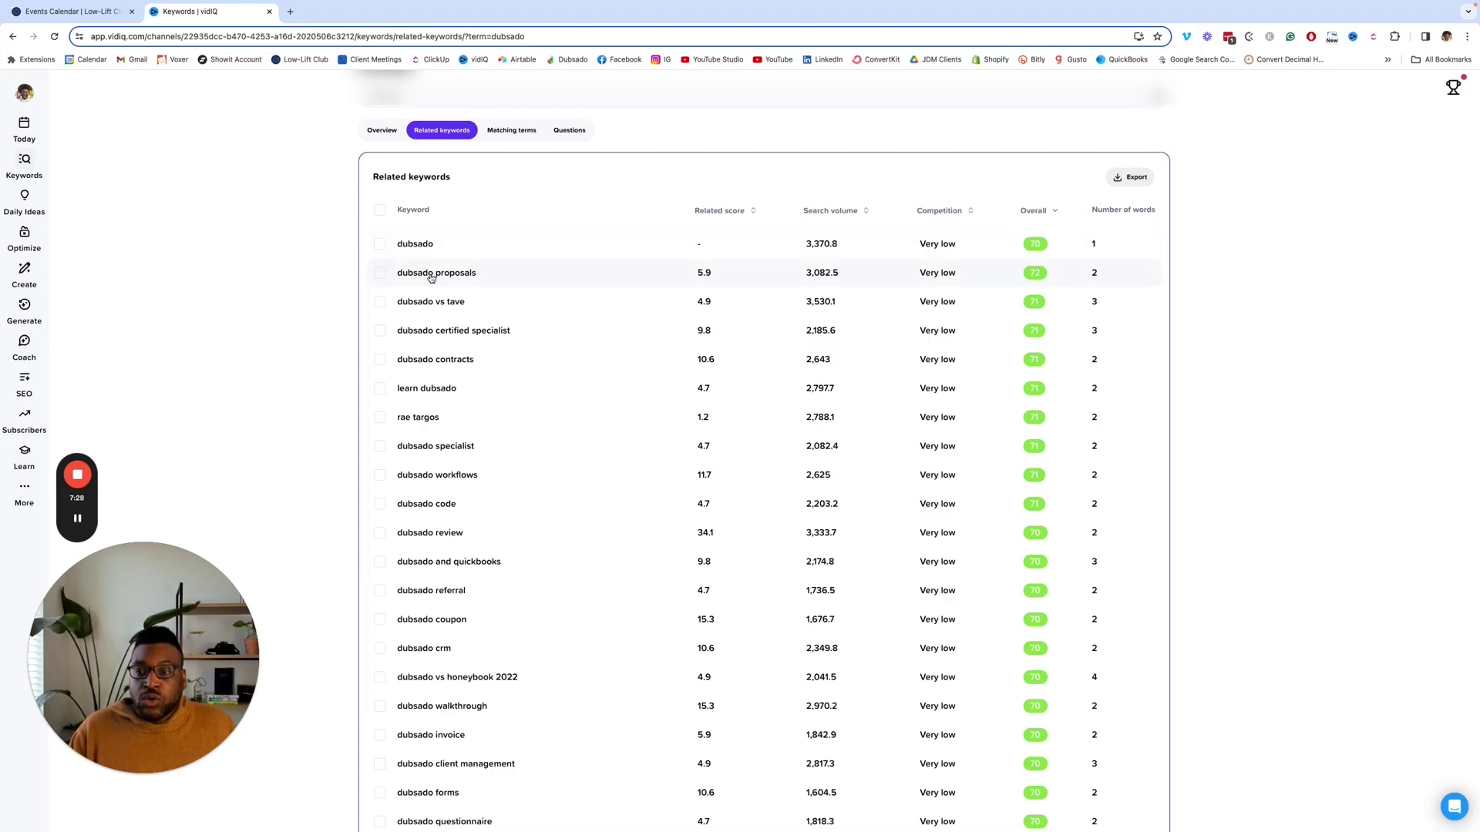
scroll(428, 313, down, 1)
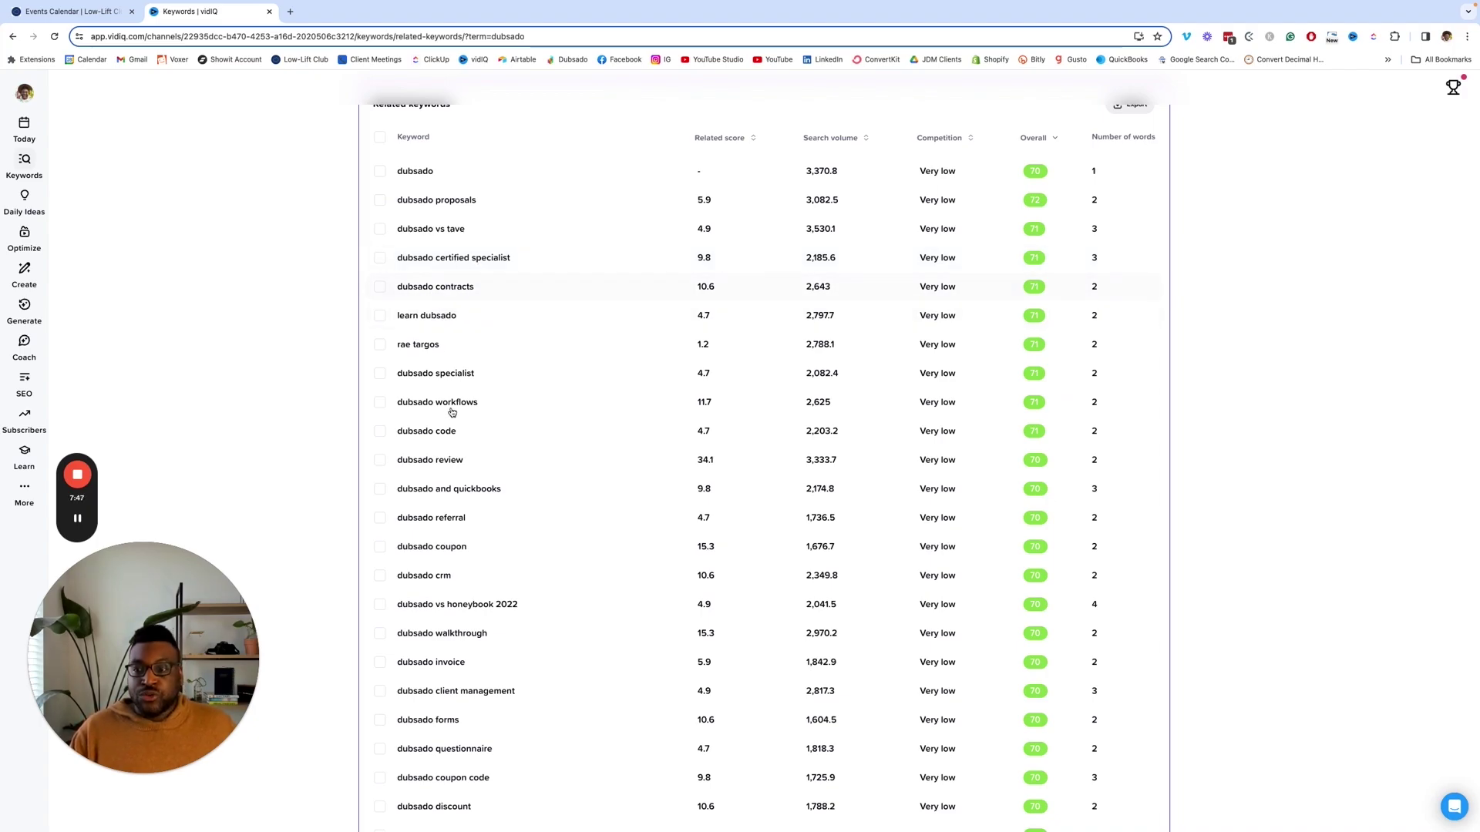
scroll(449, 402, down, 3)
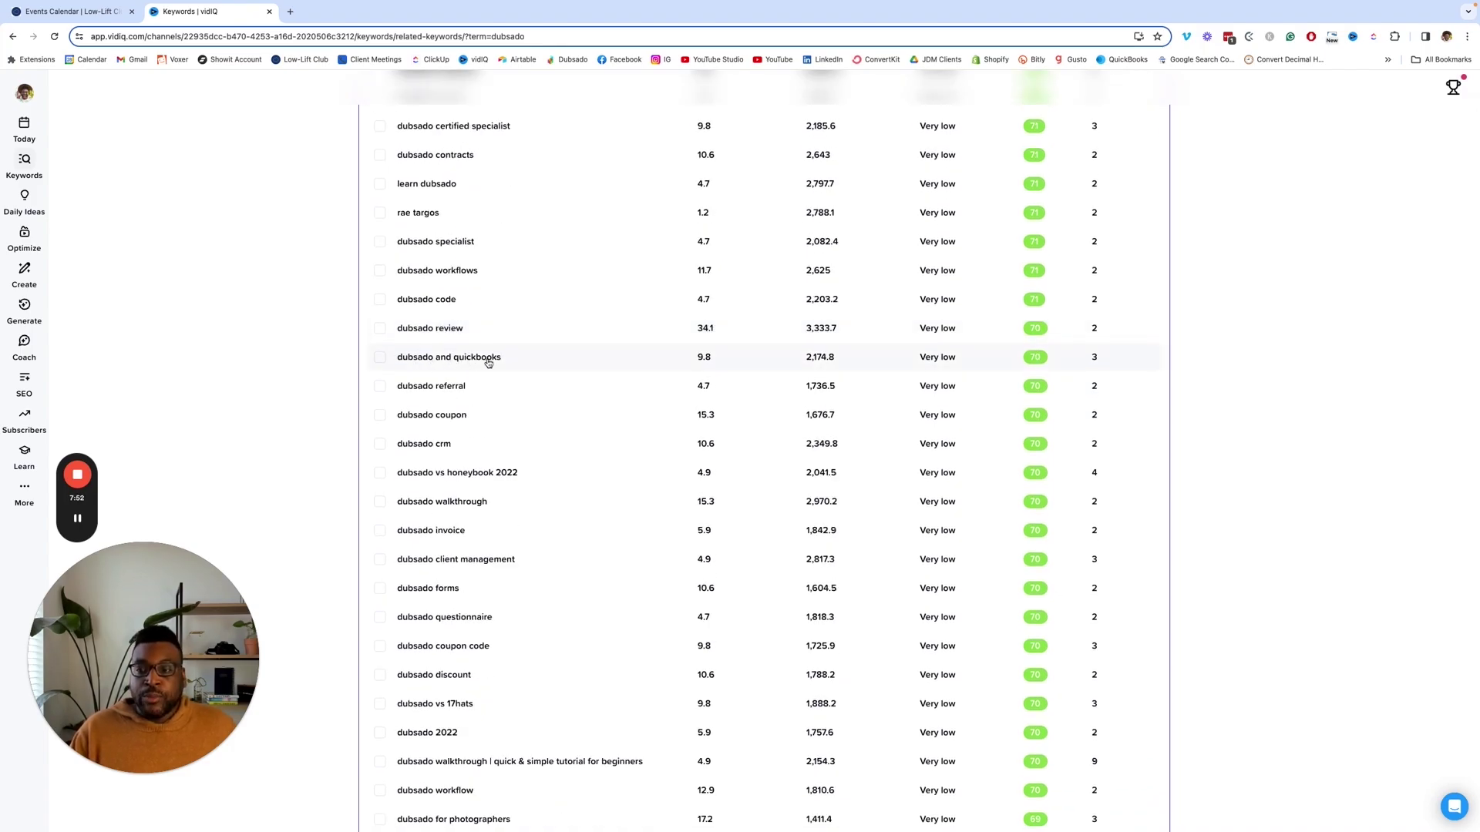
scroll(497, 339, down, 2)
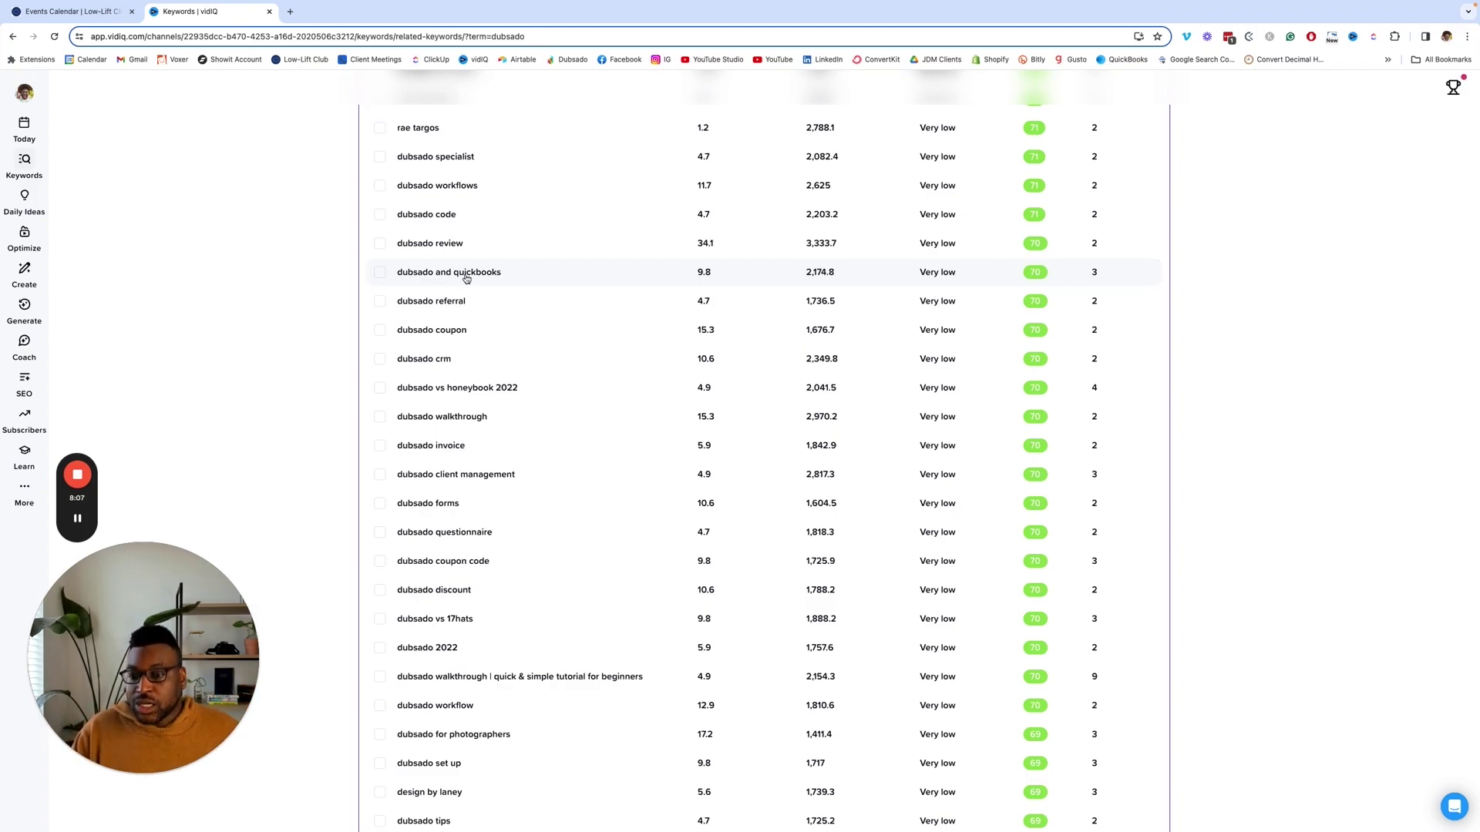
Look through the matching terms for dubsado, and open its question keywords
click(511, 184)
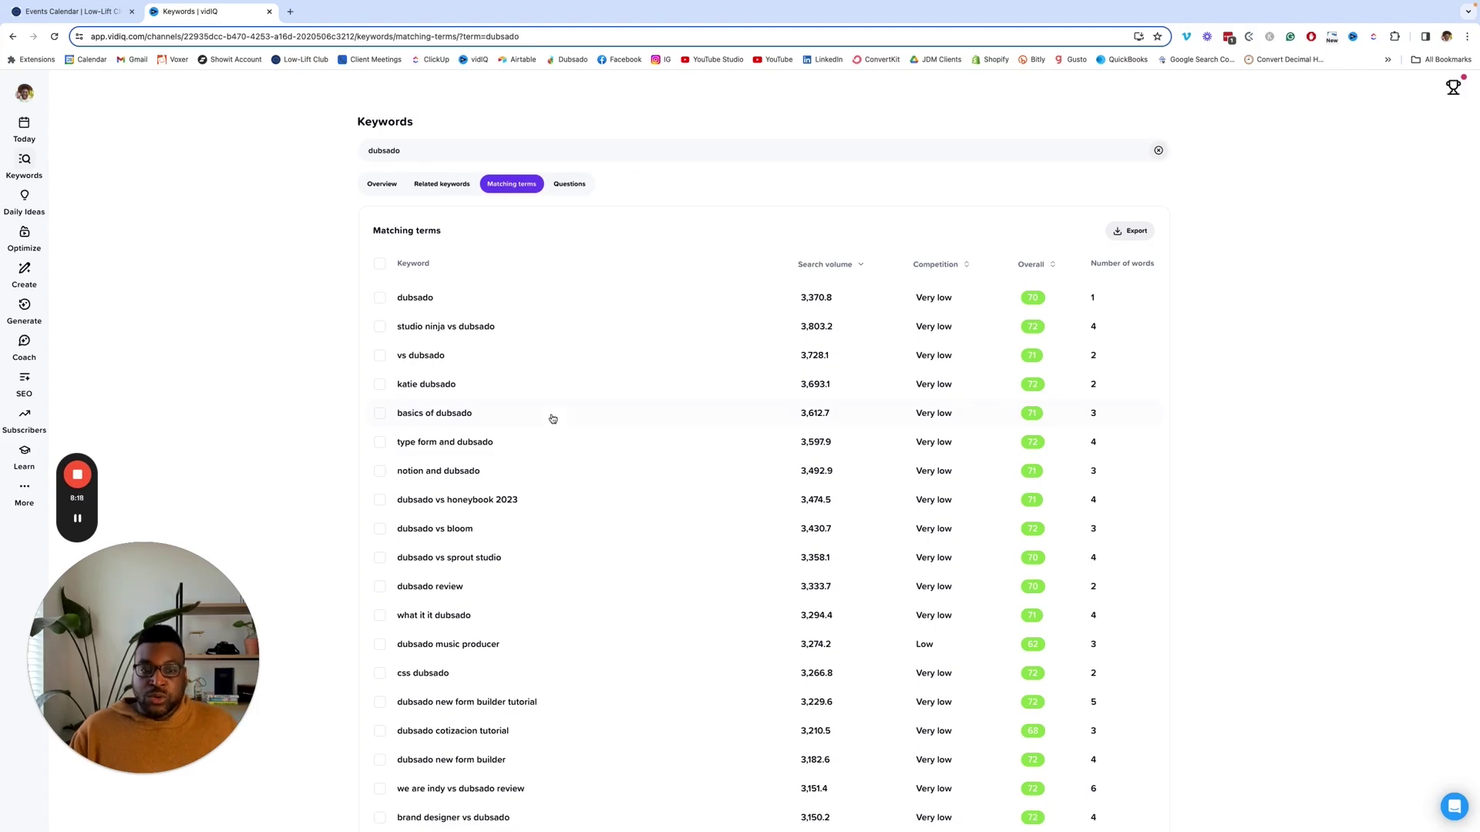
scroll(550, 415, down, 3)
scroll(548, 413, down, 2)
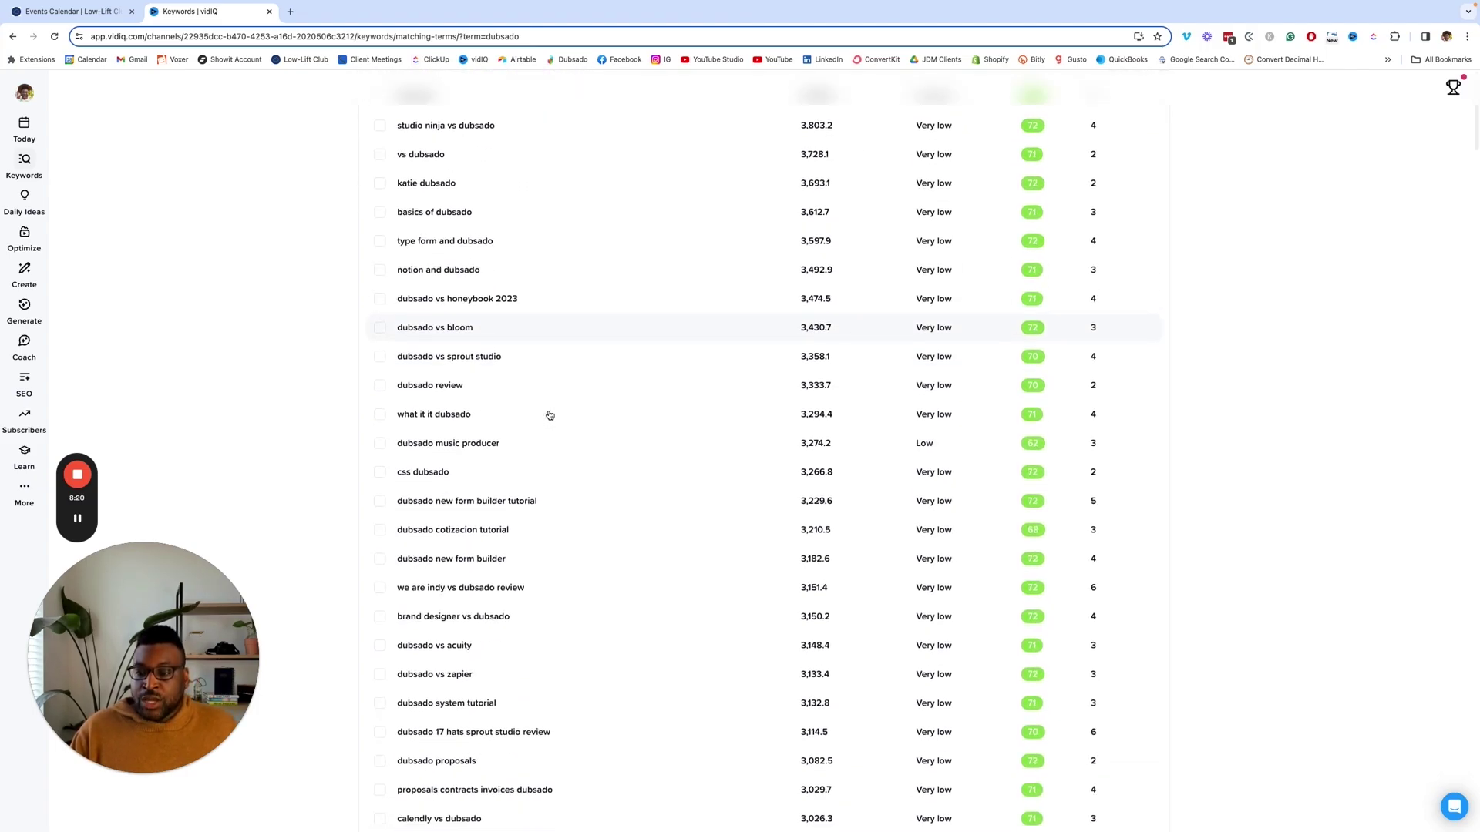
scroll(548, 413, up, 5)
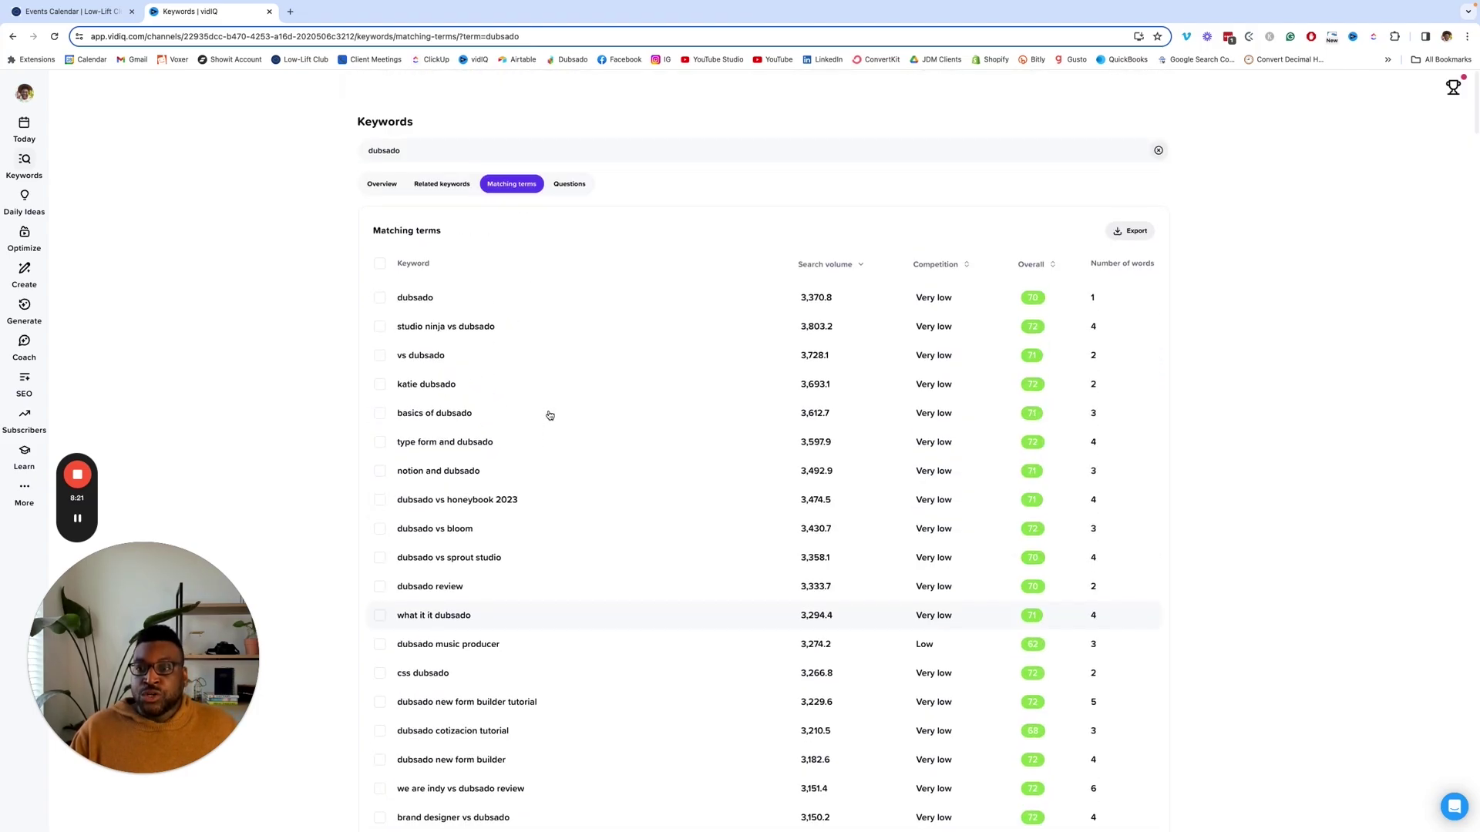
click(571, 190)
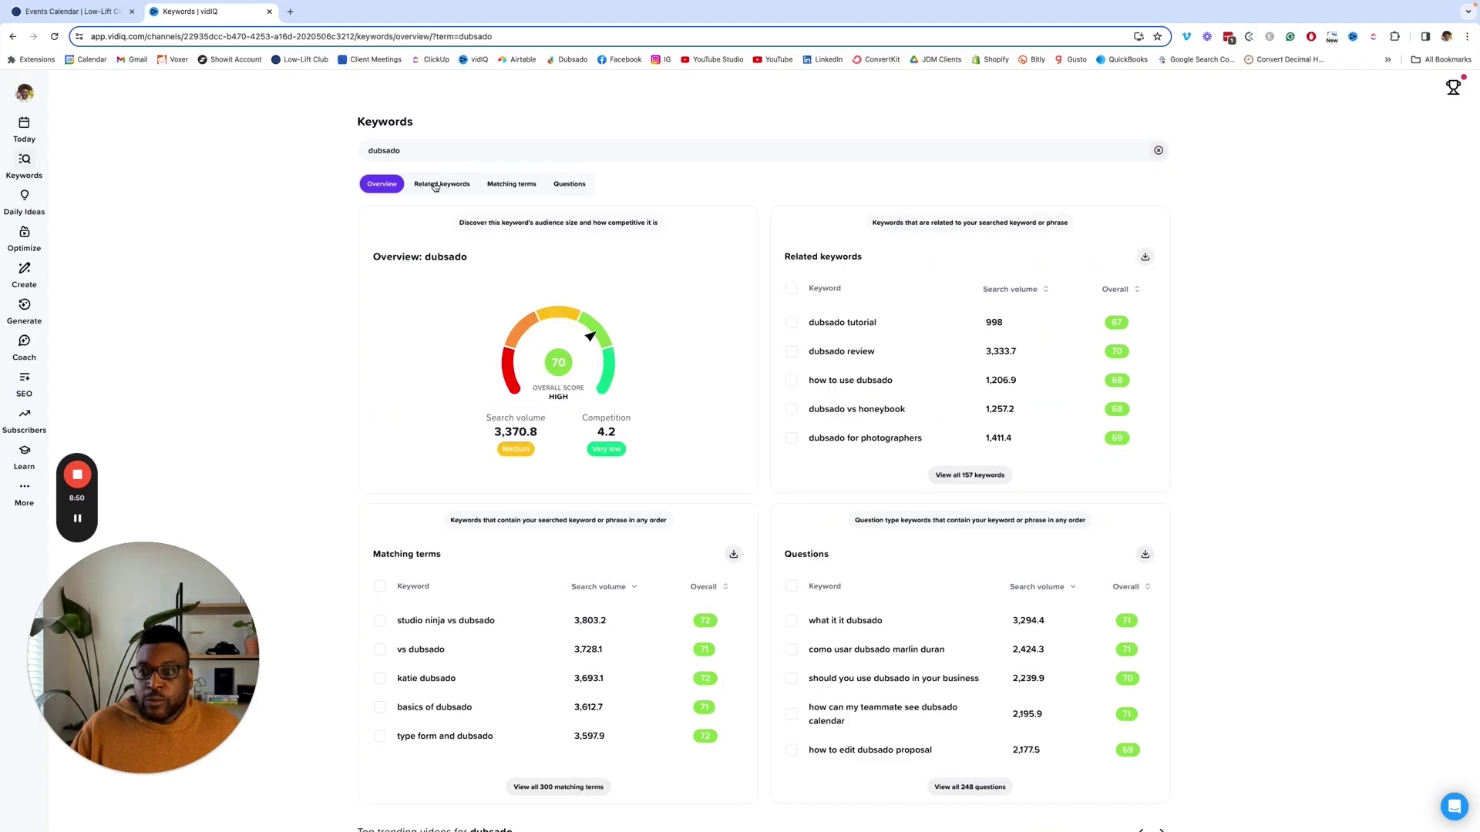
Return to the related keywords for dubsado and open the keyword dubsado vs honeybook
click(435, 185)
scroll(498, 540, down, 2)
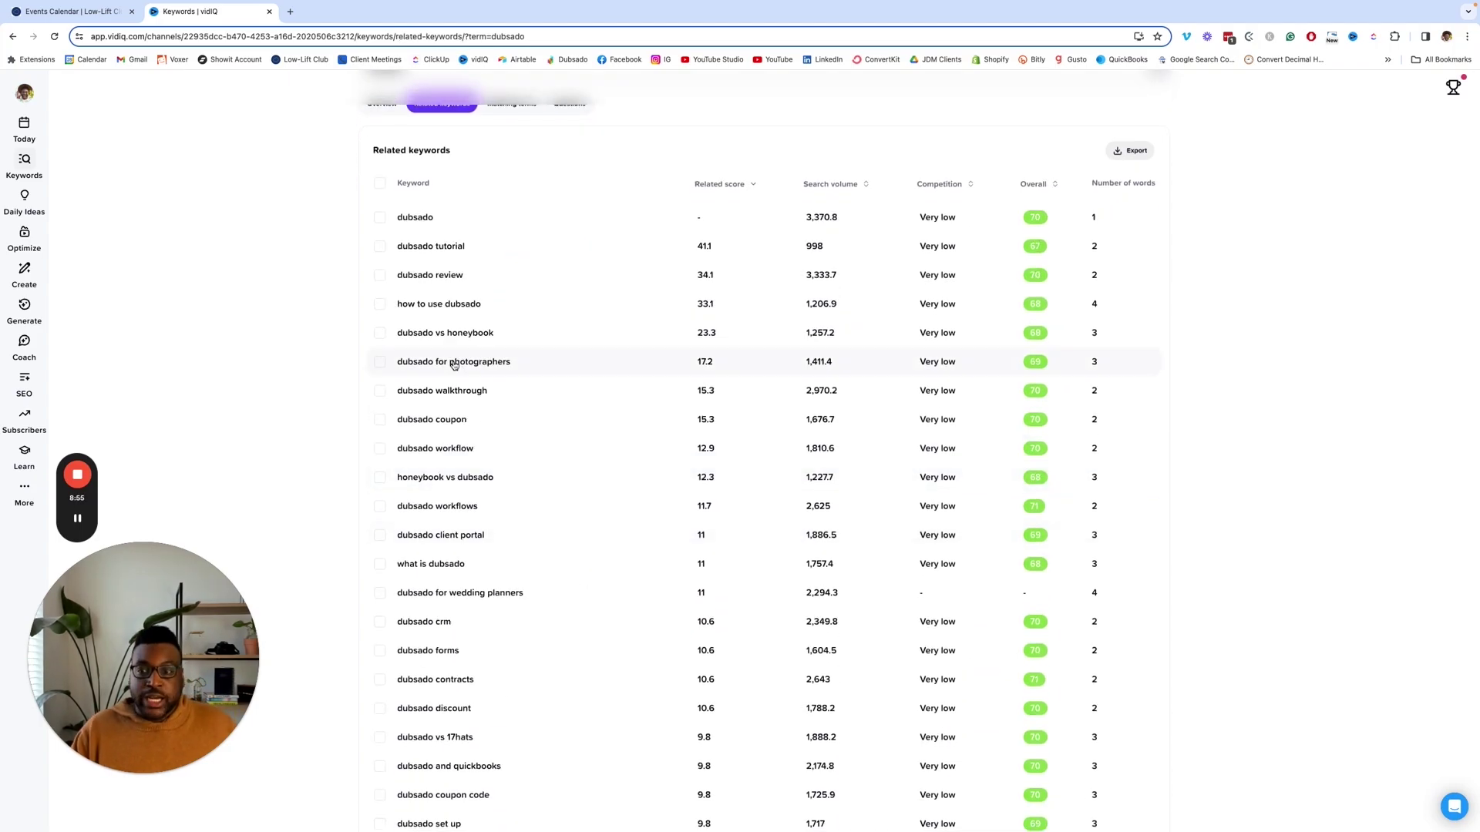
scroll(454, 365, up, 2)
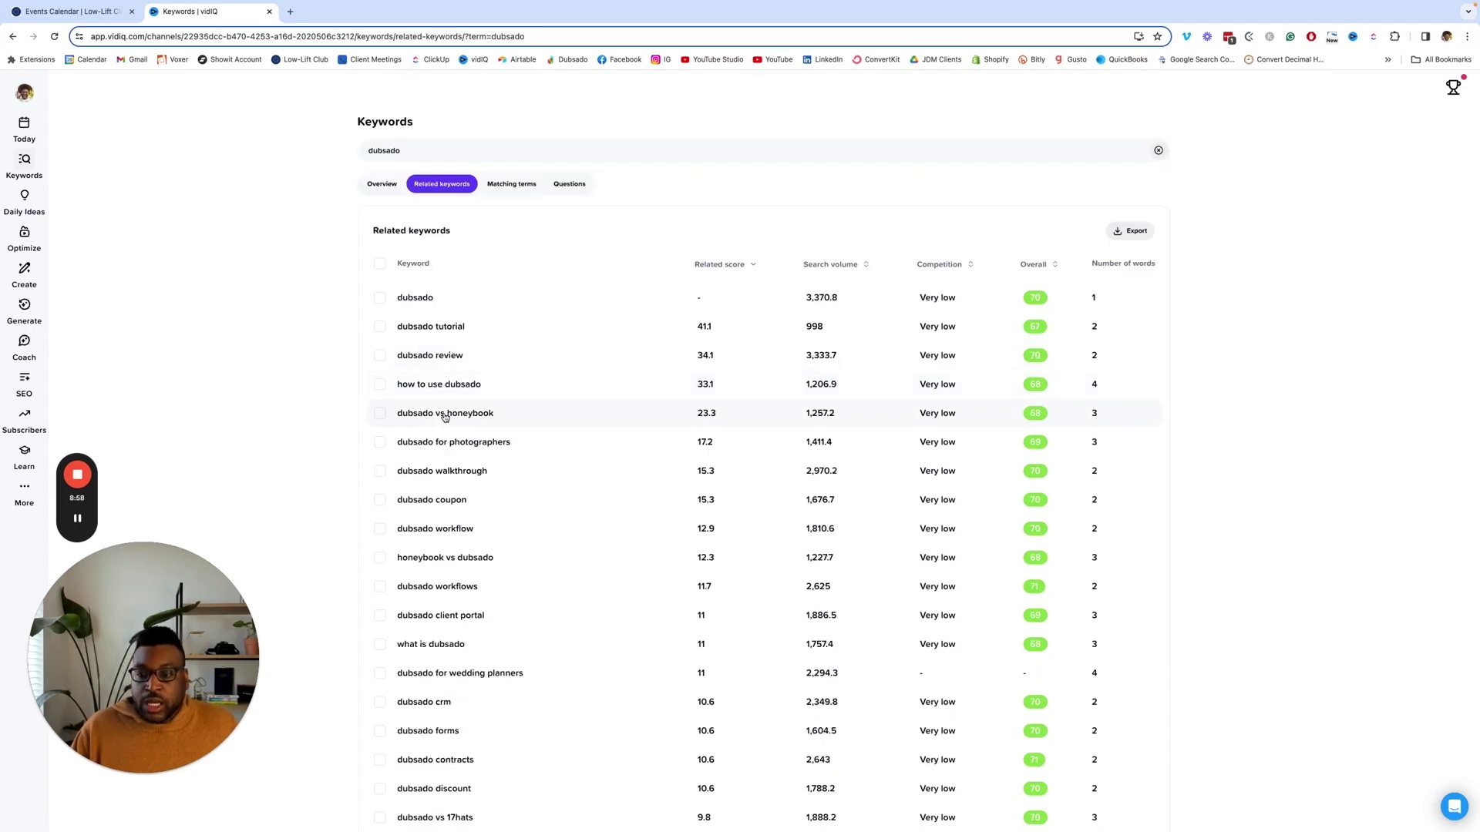
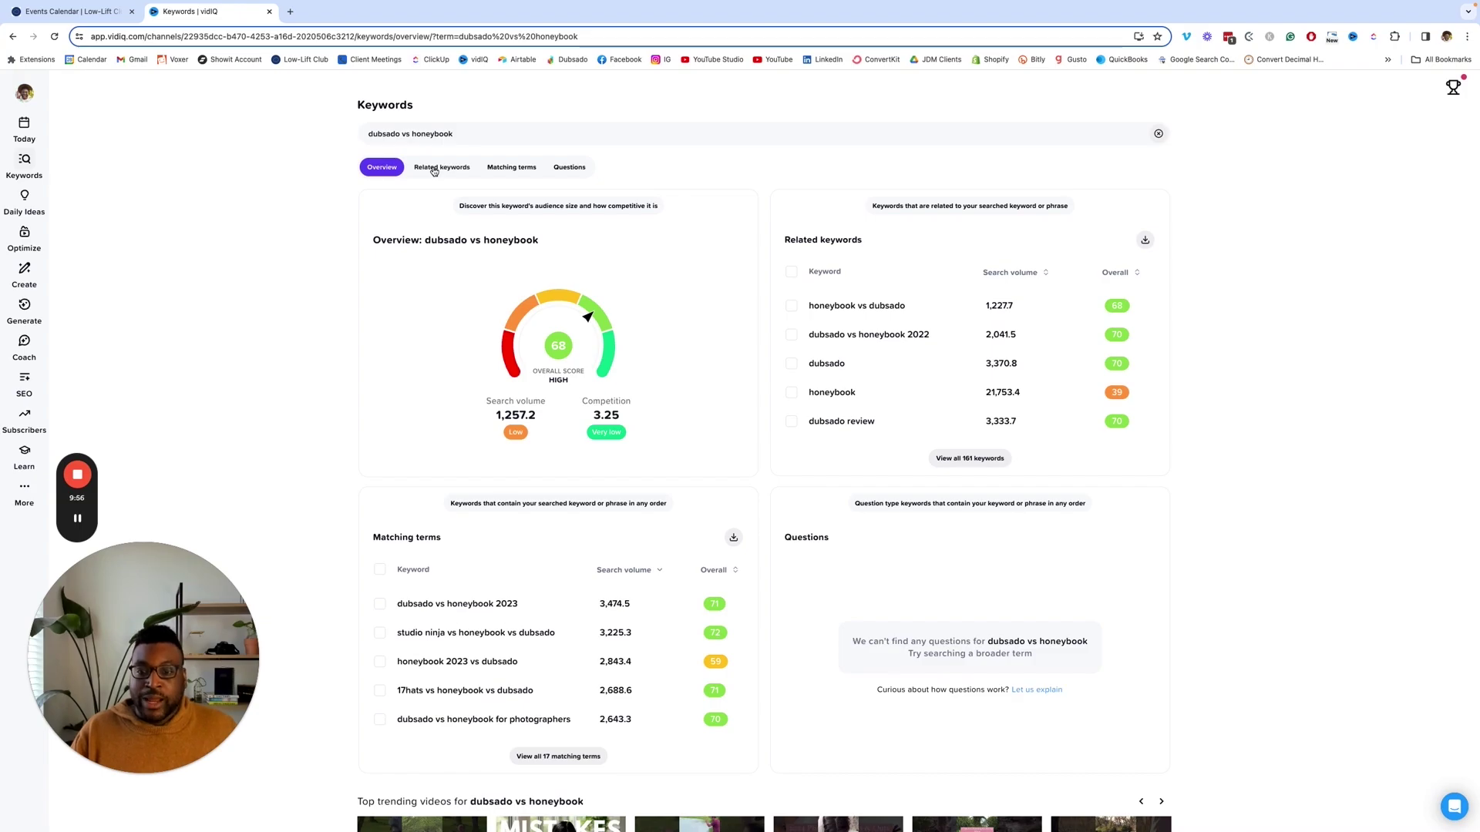
List the related keywords for dubsado vs honeybook and look through them, sorting by overall score
click(434, 171)
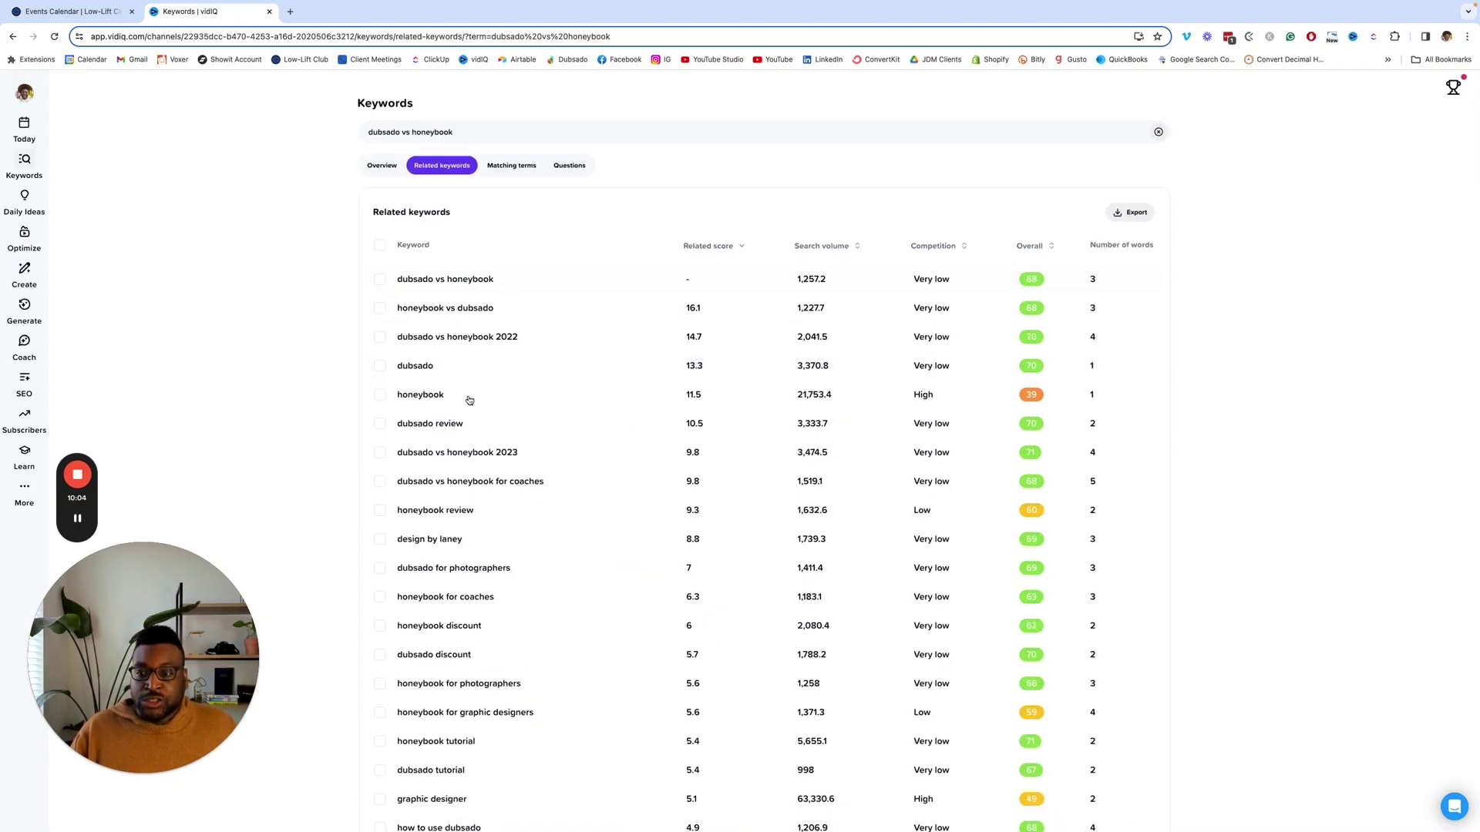
scroll(465, 400, down, 1)
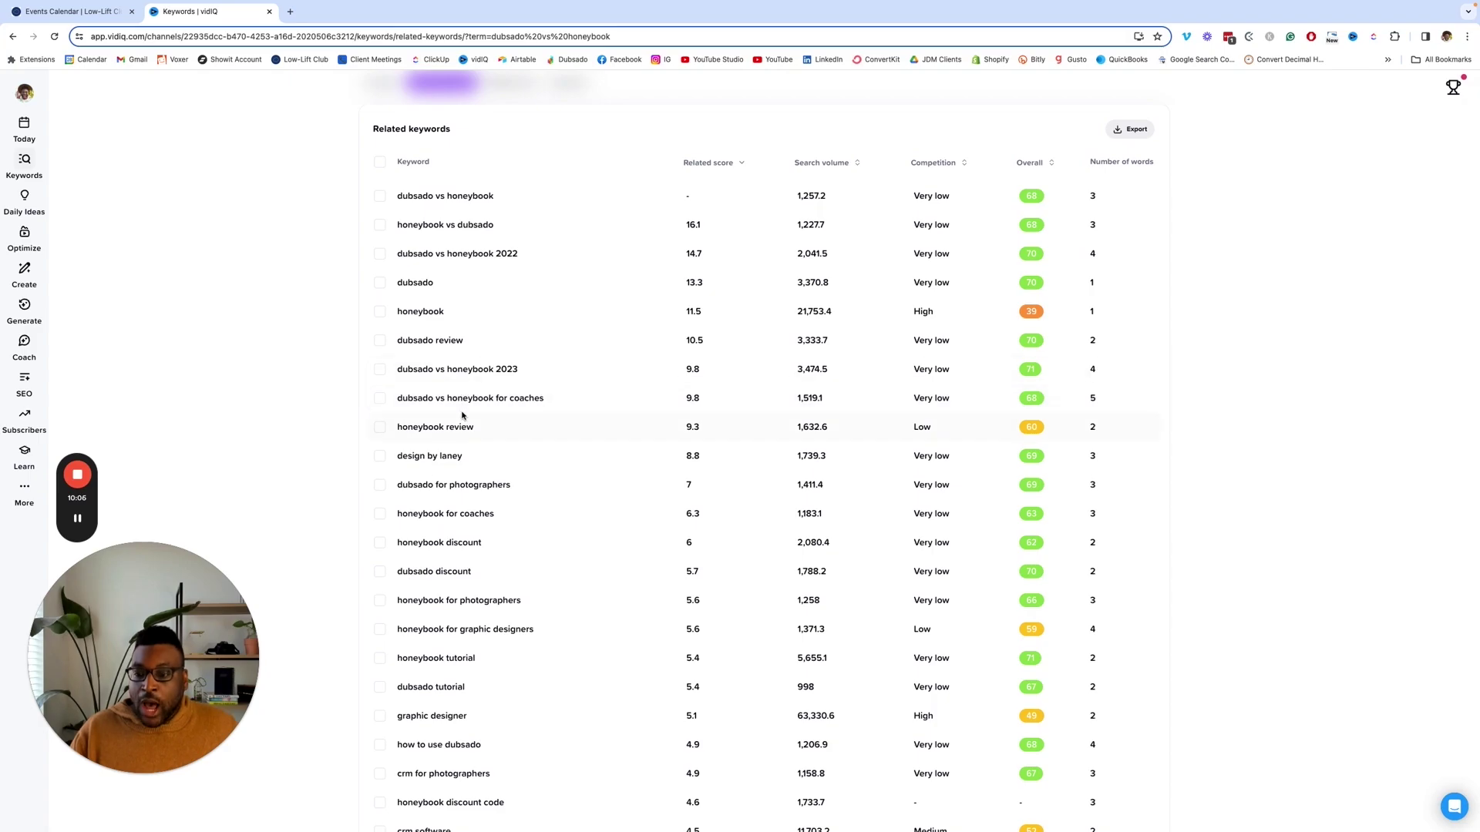
scroll(463, 416, up, 1)
drag(369, 151, 453, 152)
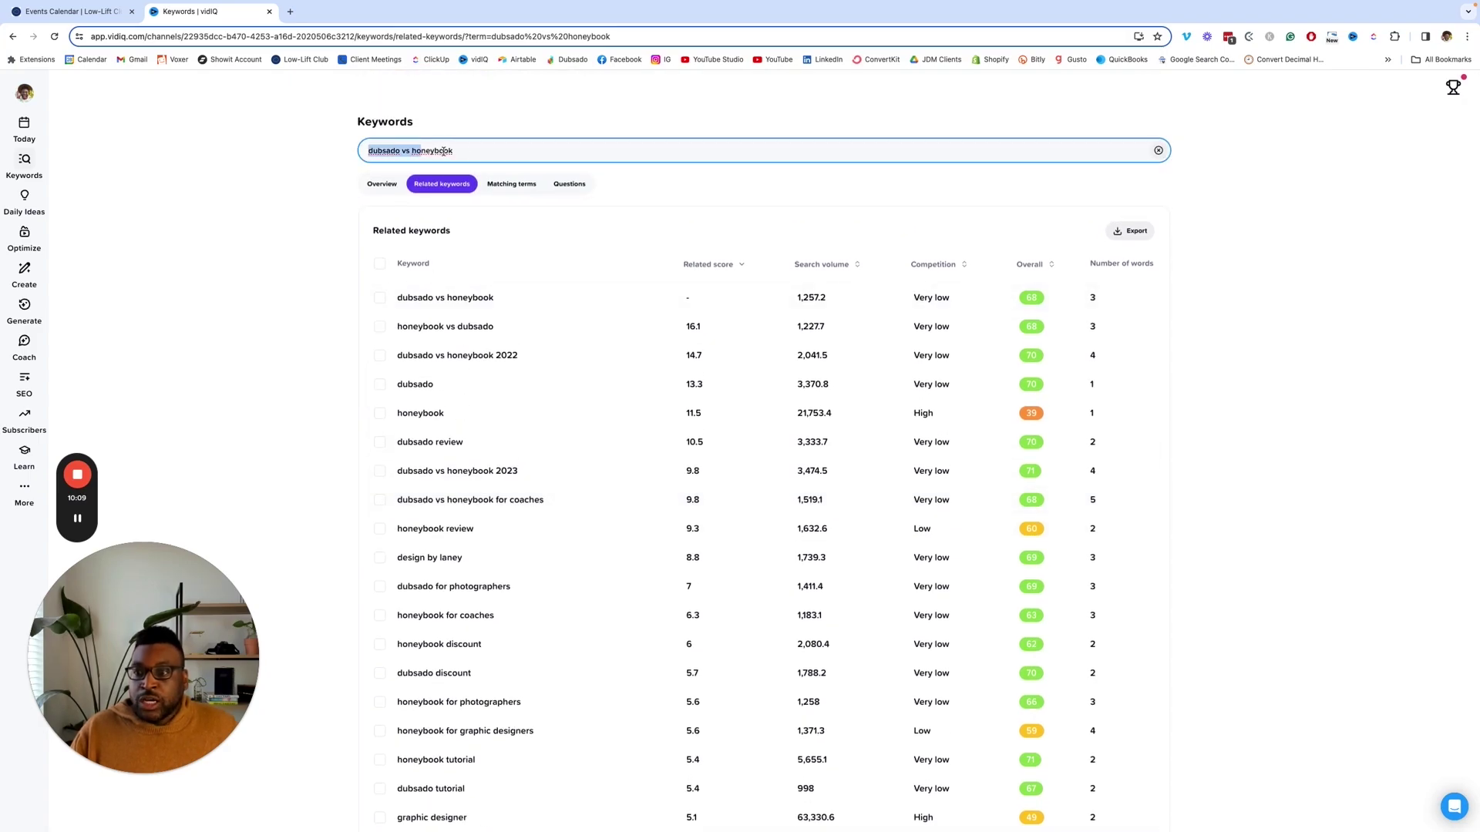
click(448, 150)
click(478, 386)
scroll(432, 324, down, 2)
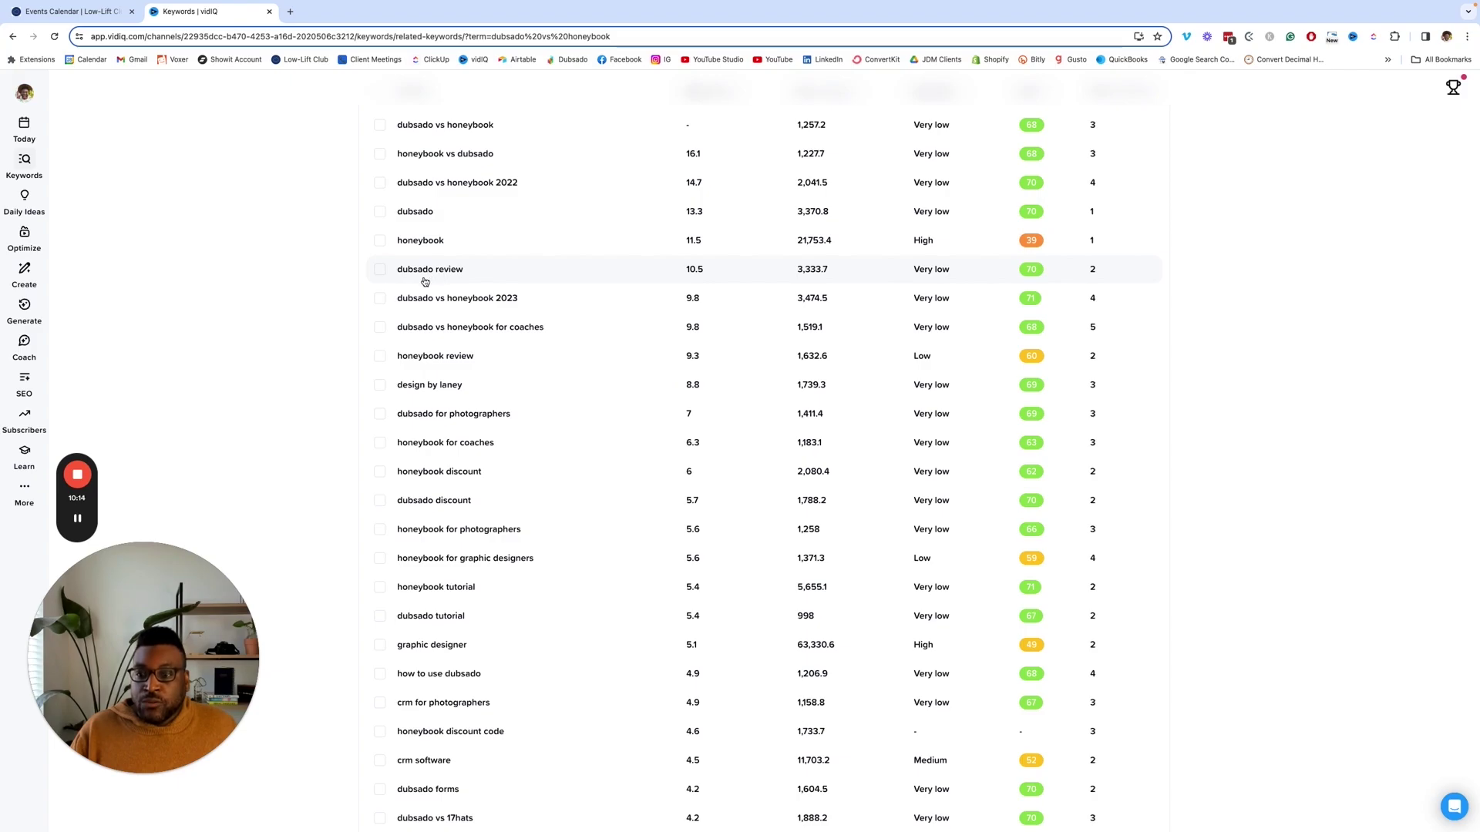
scroll(446, 393, down, 1)
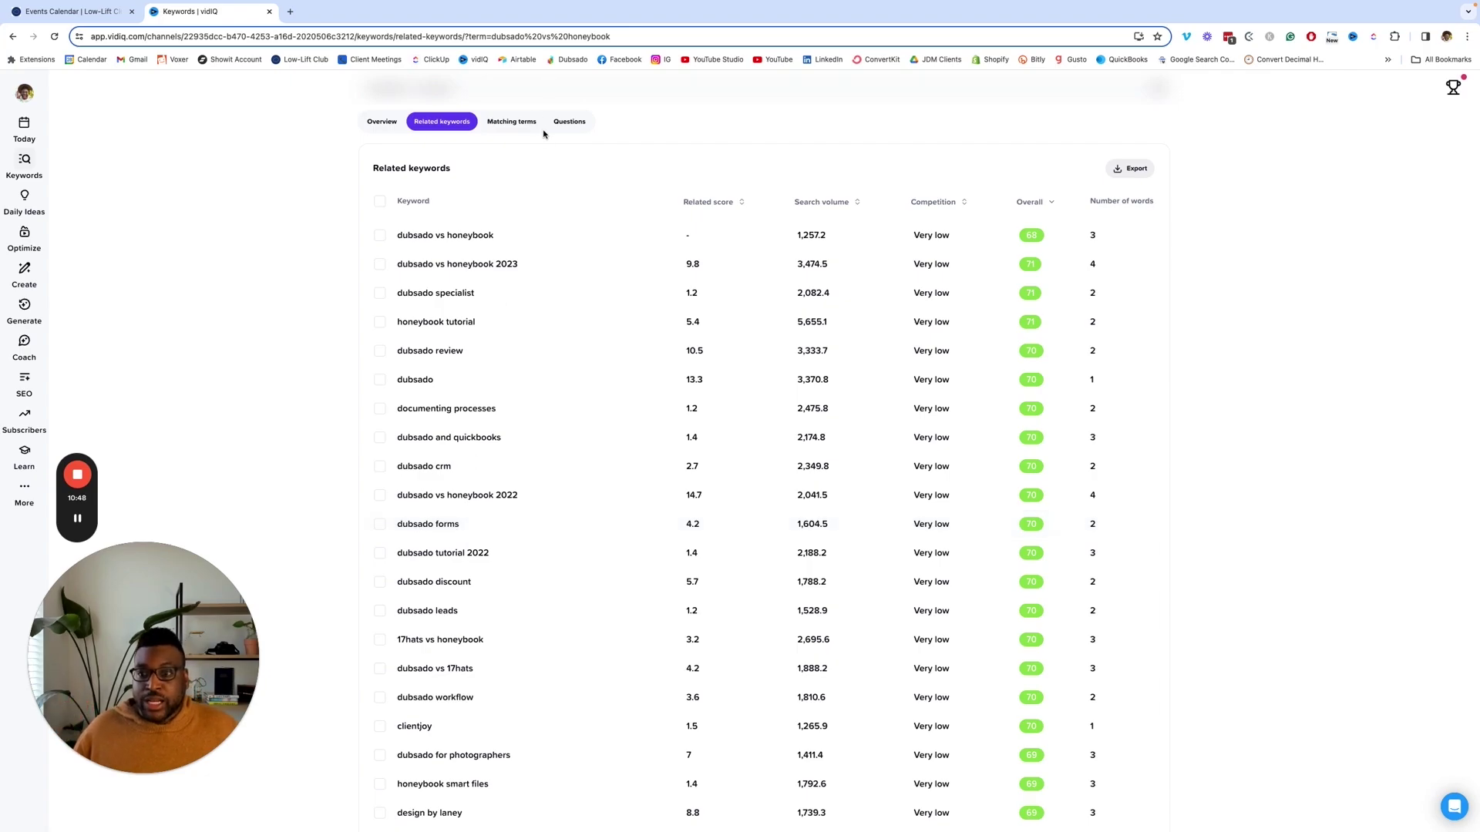
Check the questions and matching terms for dubsado vs honeybook, and return to its overview
click(567, 122)
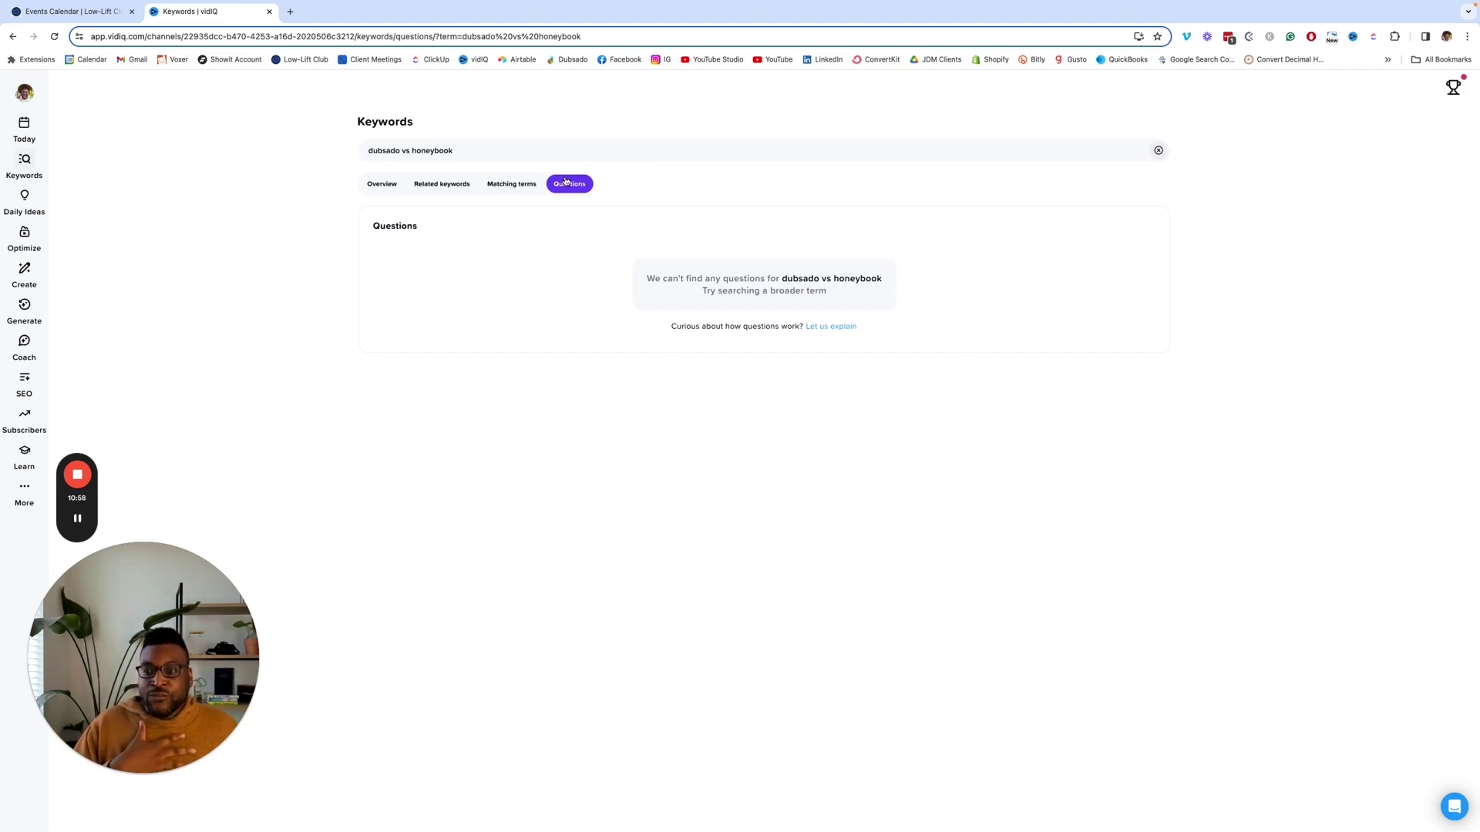
click(524, 188)
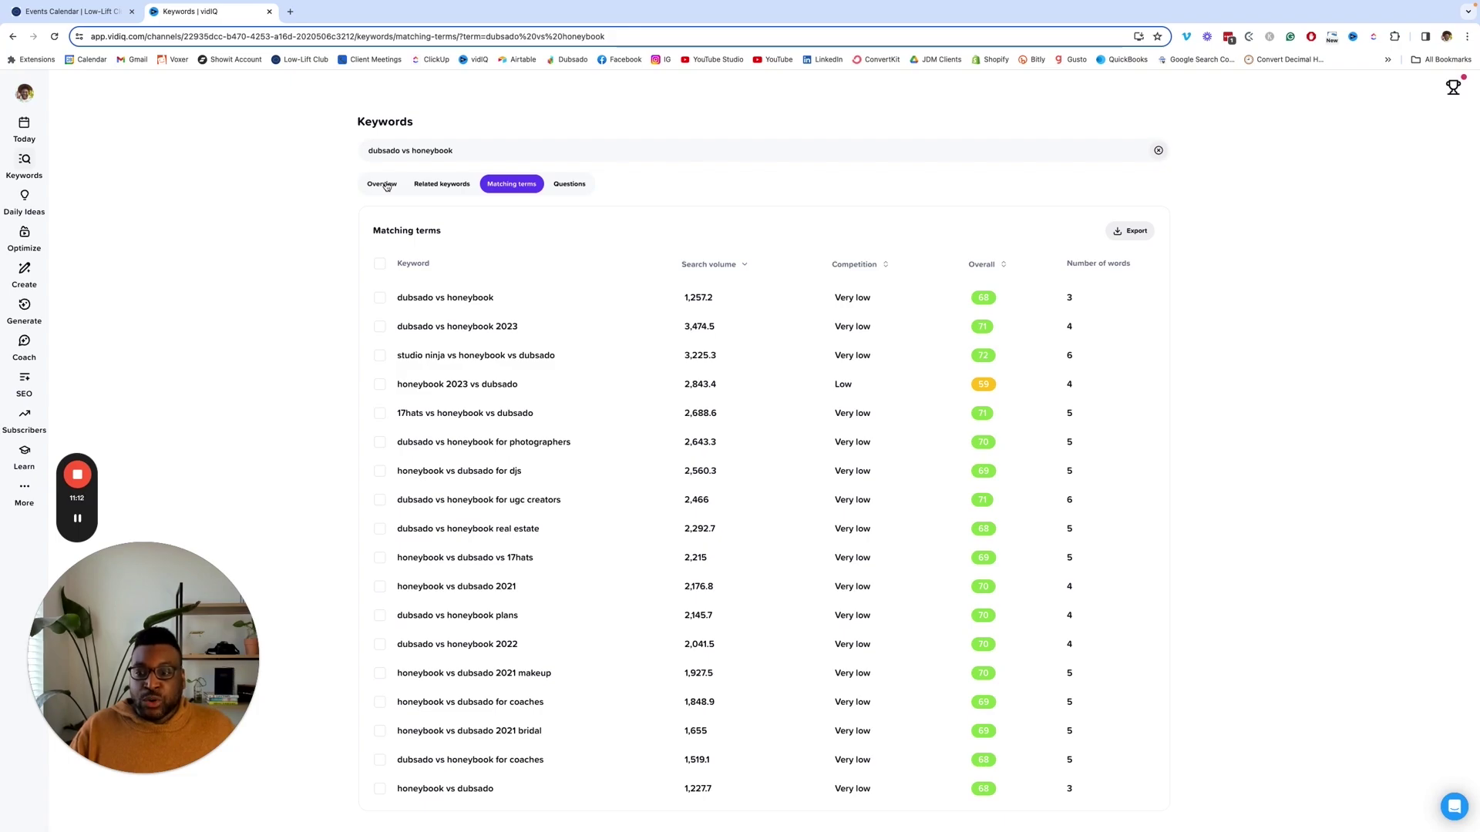
click(387, 187)
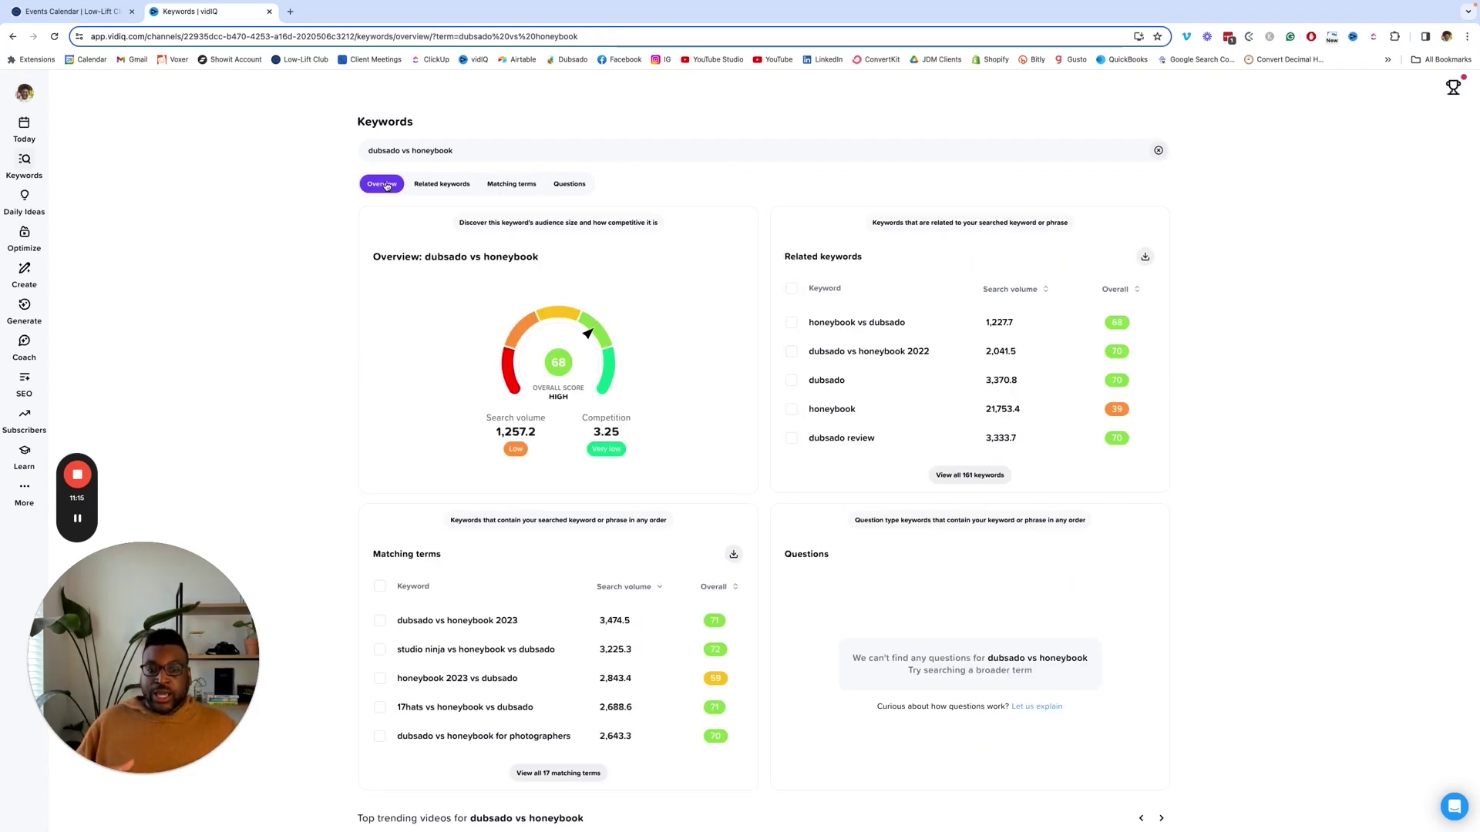